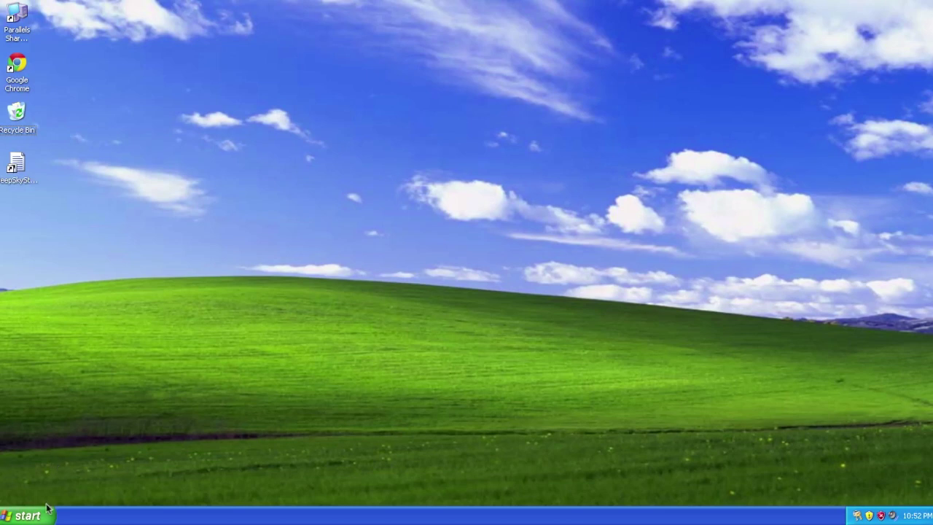
- Launch DeepSkyStacker 3.3.2 from the Windows XP Start menu
left_click(23, 516)
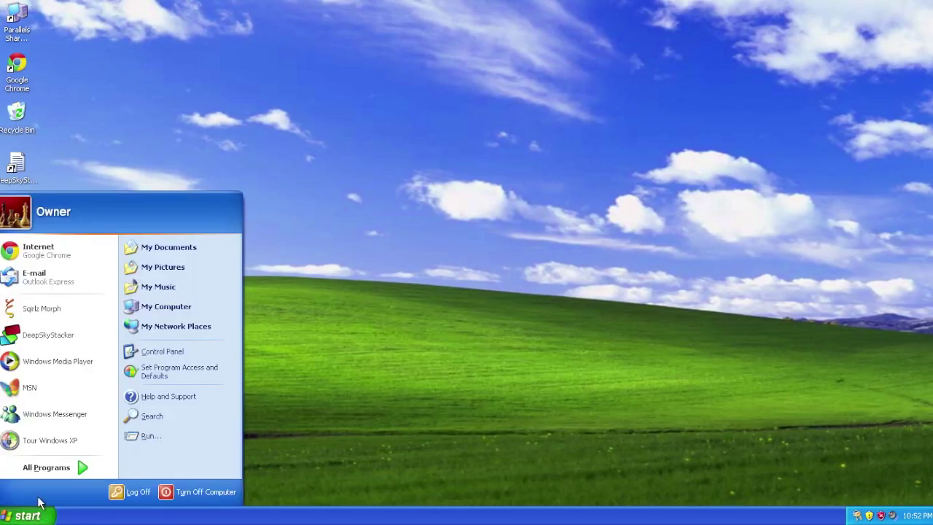
left_click(70, 339)
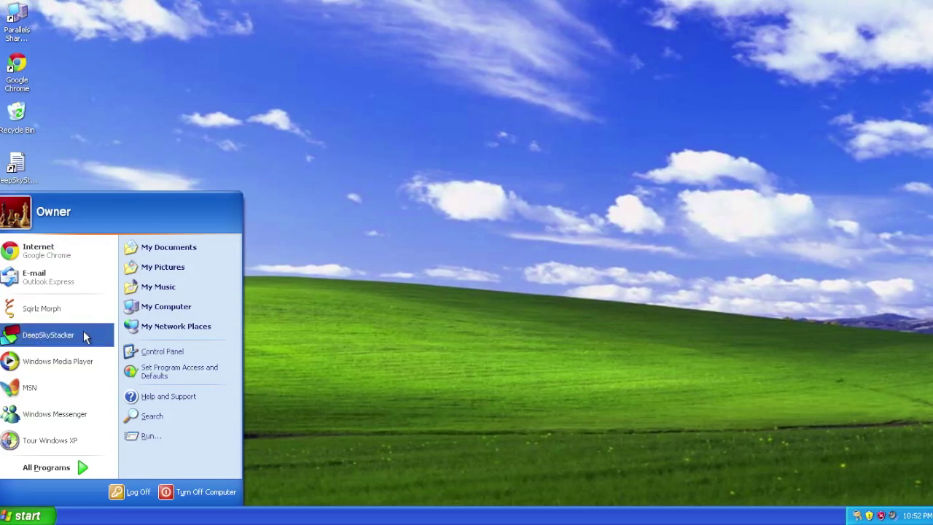
left_click(73, 336)
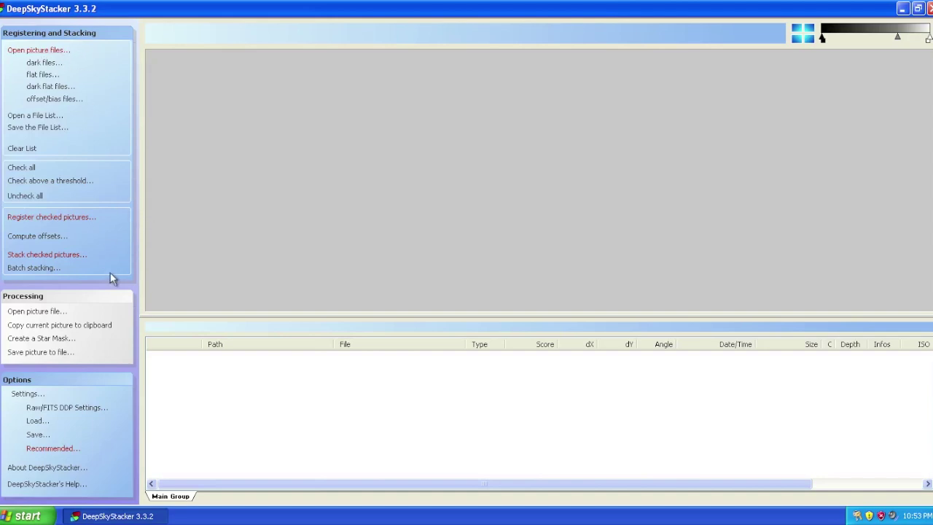
left_click(48, 57)
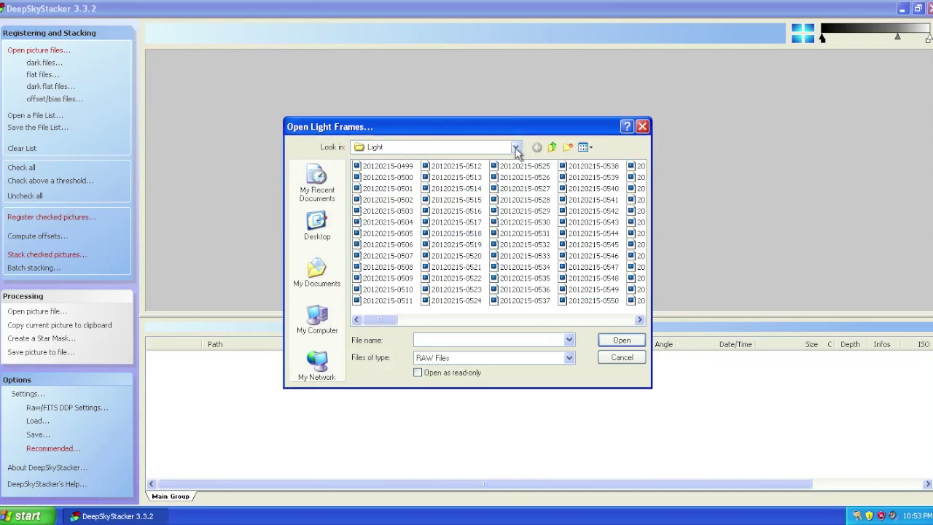
left_click(552, 147)
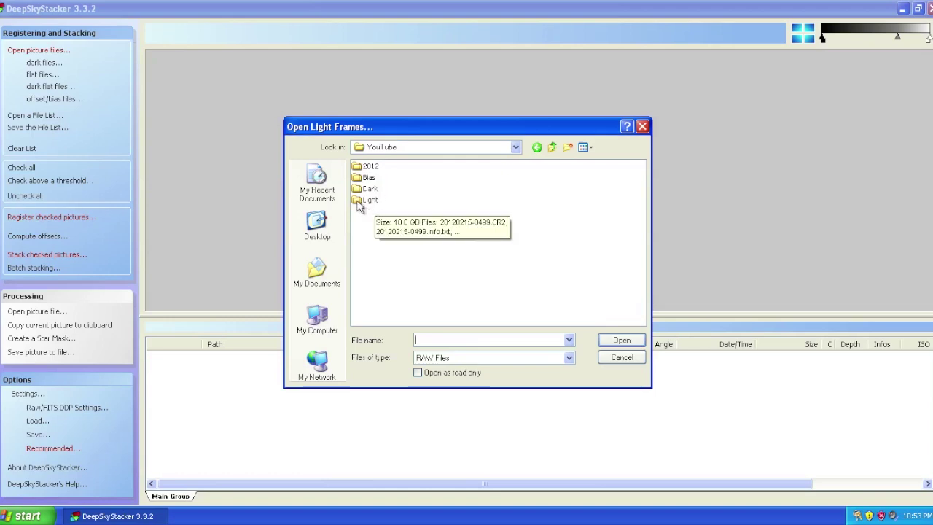
left_click(516, 147)
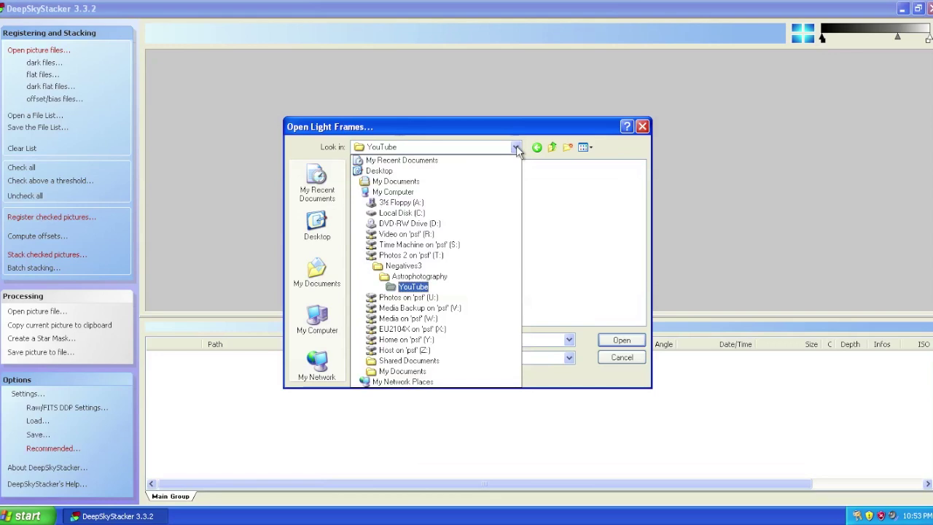
left_click(516, 148)
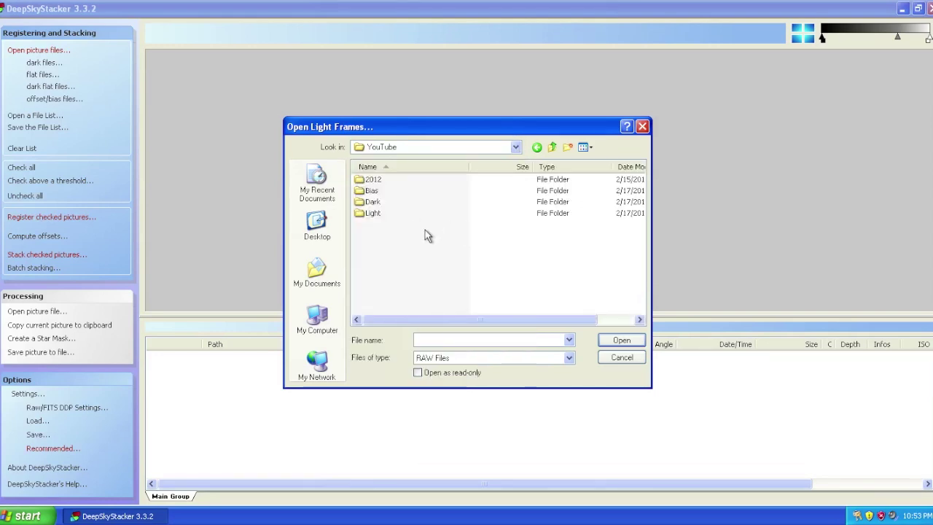
double_click(375, 214)
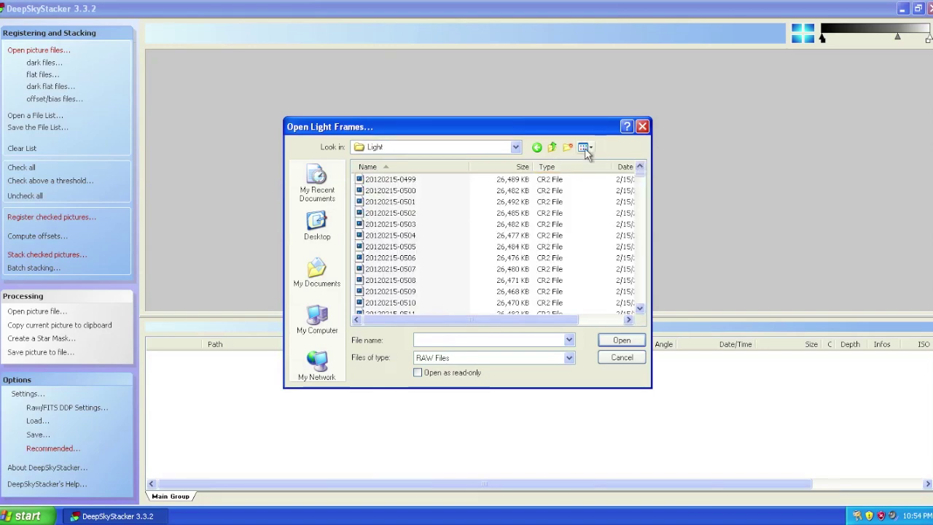
left_click(503, 212)
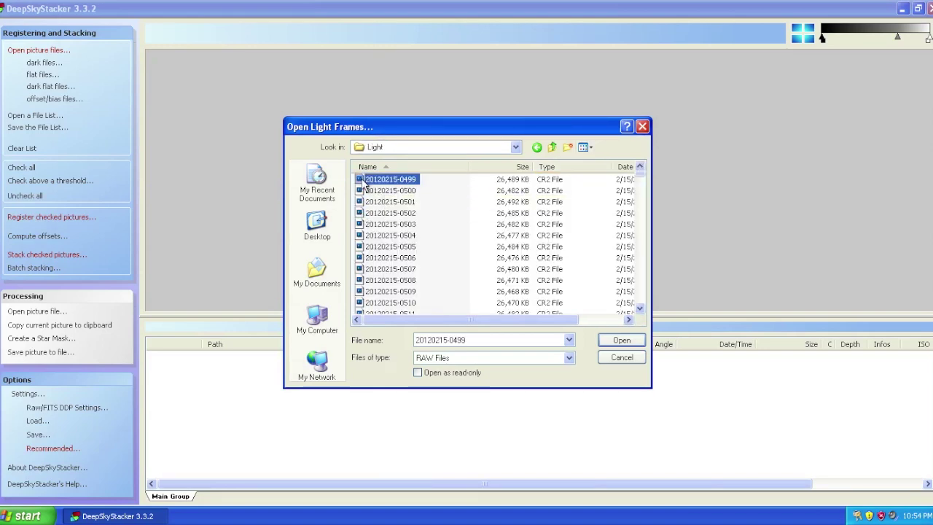
scroll(502, 211, "down", 20)
scroll(501, 212, "down", 20)
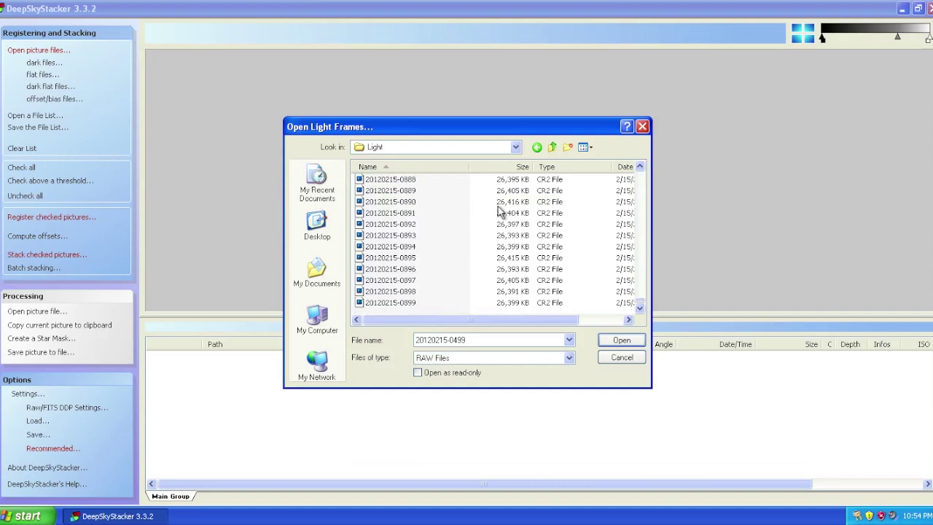
left_click(365, 303, "shift")
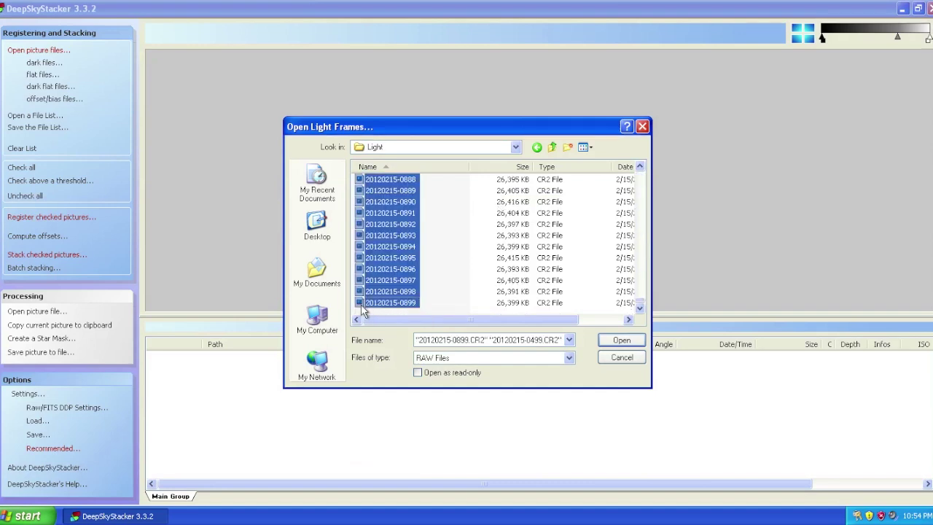
left_click(623, 341)
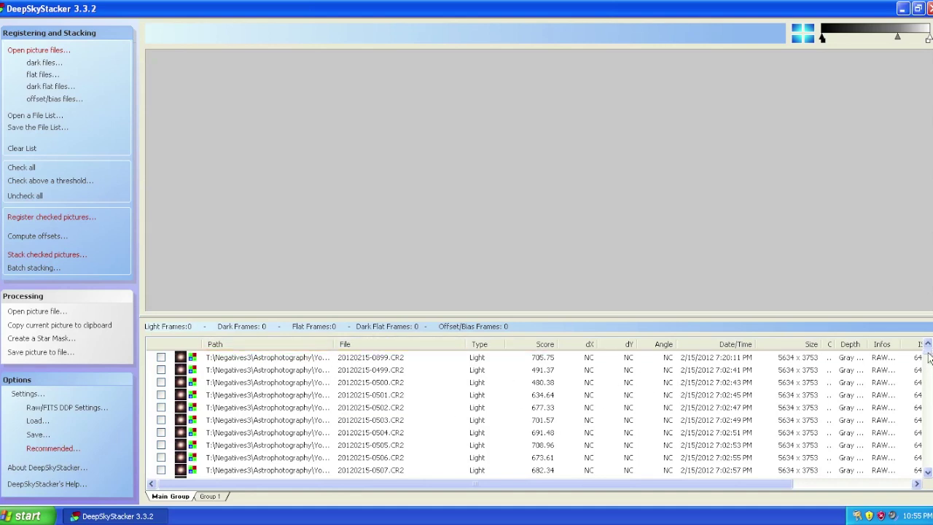
mouse_move(929, 357)
left_mouse_down()
mouse_move(929, 385)
mouse_move(924, 349)
left_mouse_up()
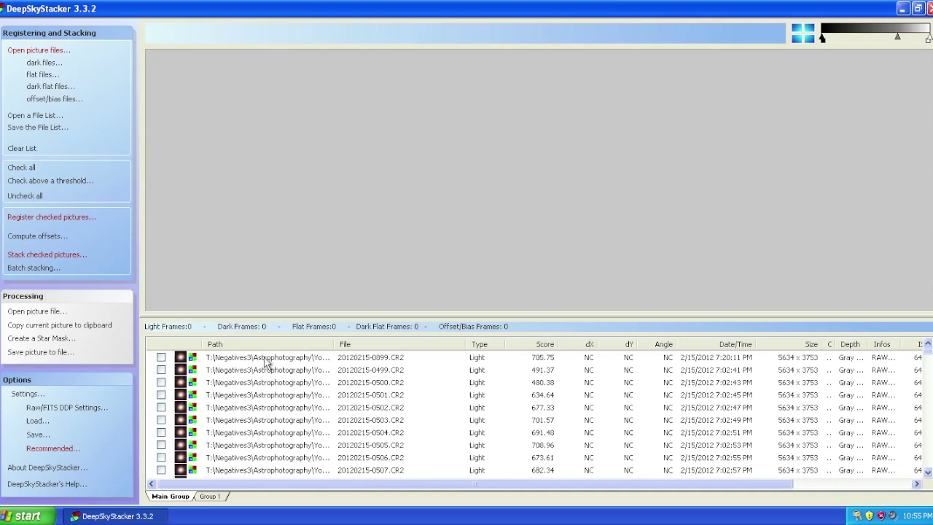
left_click(234, 358)
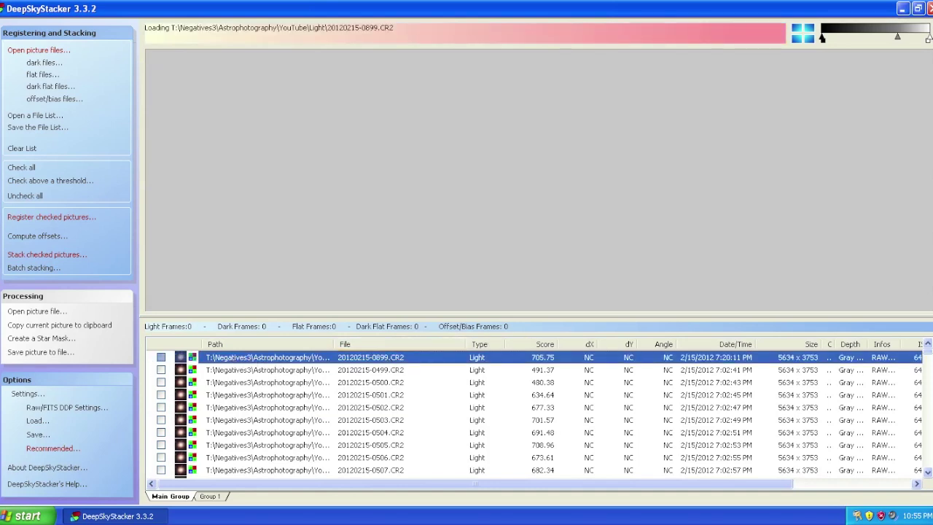
left_click_drag(931, 355, 927, 464)
left_click(274, 471, "shift")
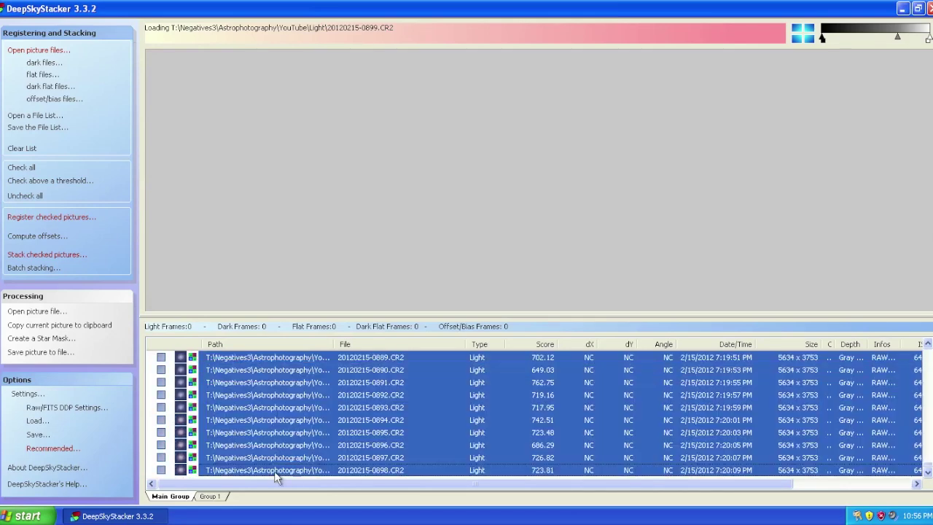
right_click(273, 398)
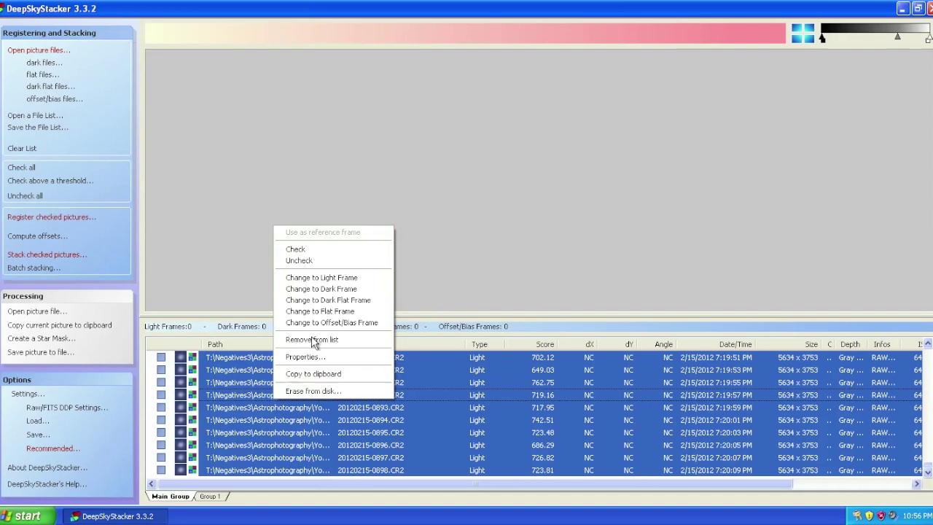
left_click(331, 251)
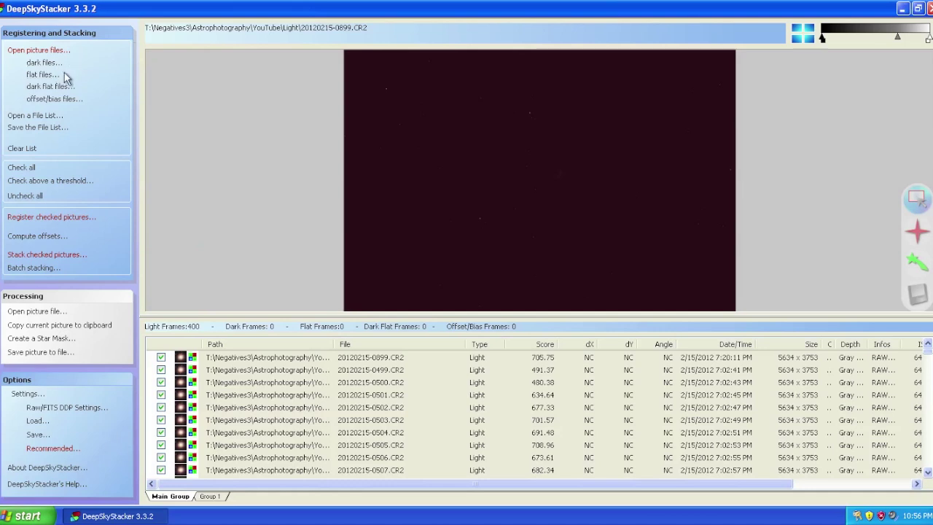
left_click(45, 63)
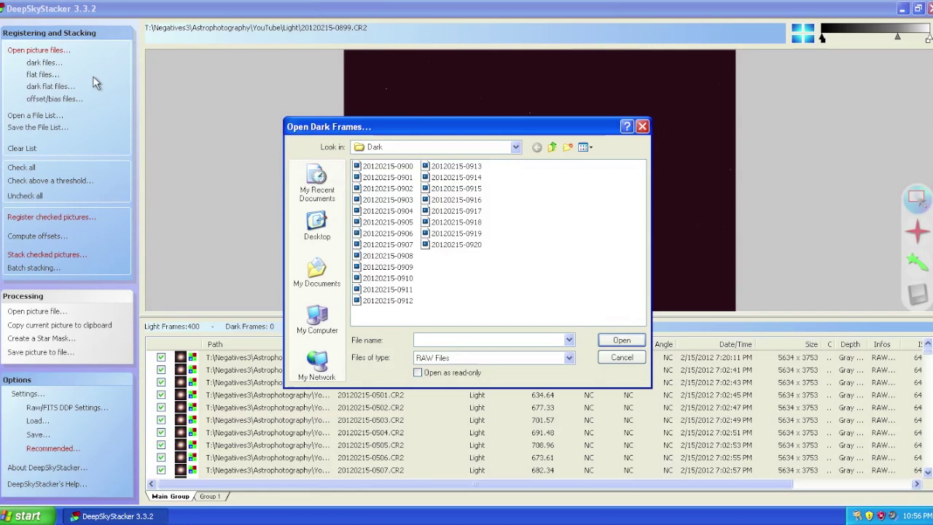
left_click(382, 167)
left_click(452, 244, "shift")
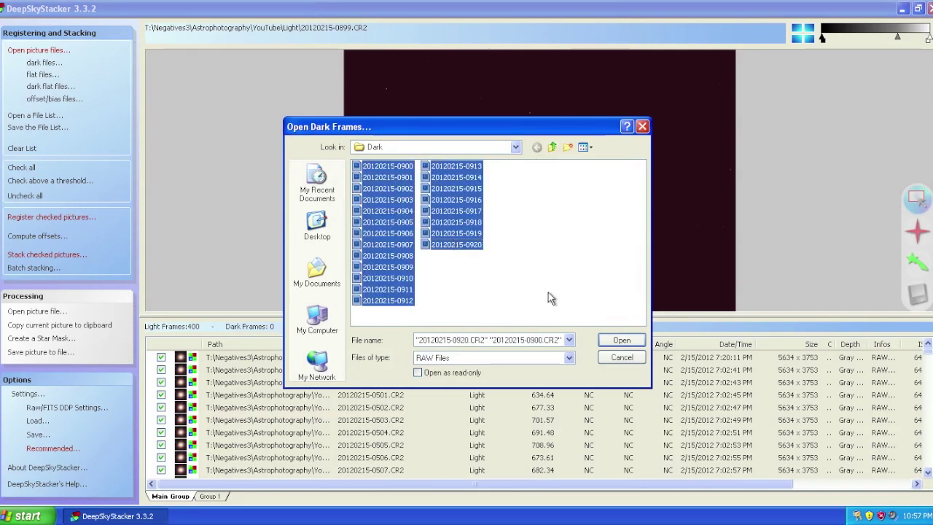
left_click(629, 339)
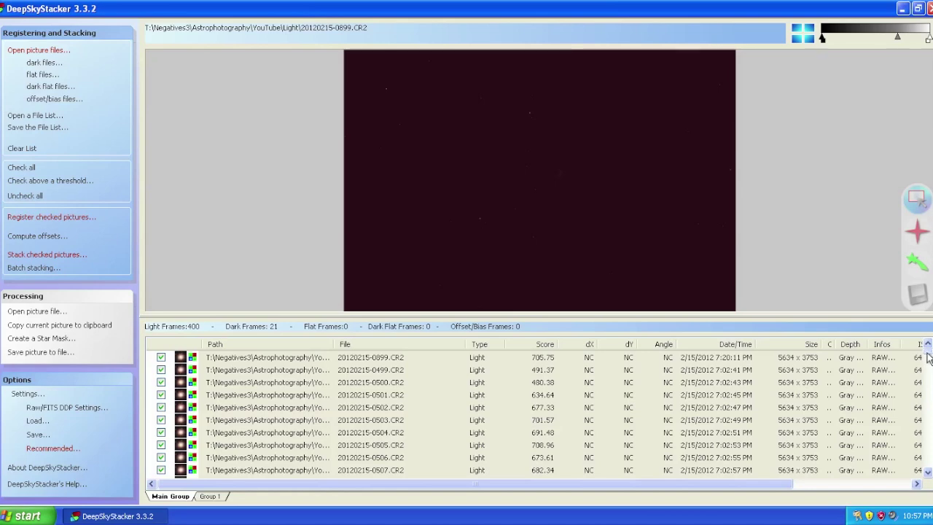
left_click_drag(928, 355, 928, 474)
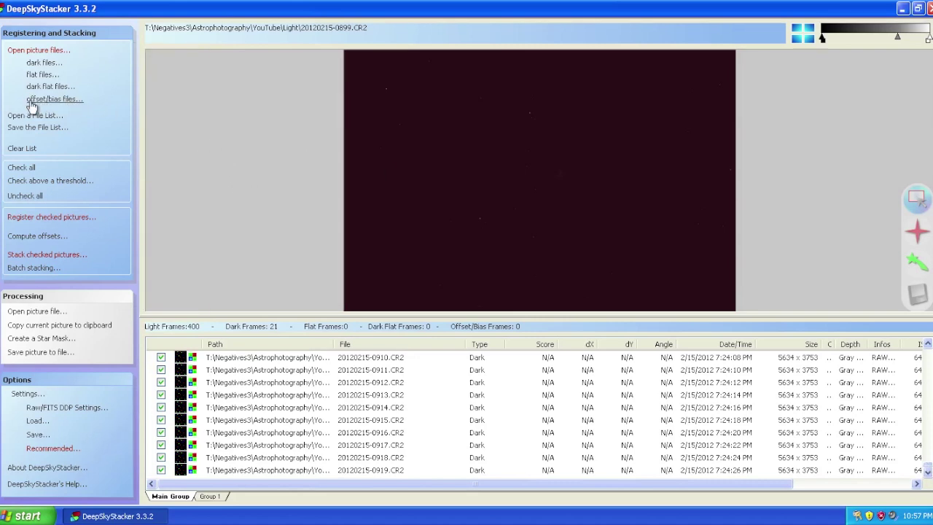
left_click(60, 107)
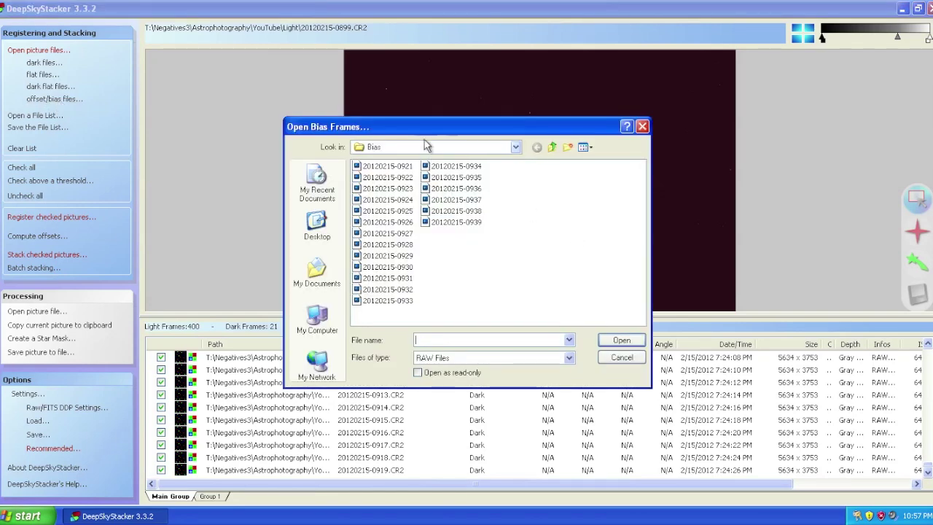
left_click(391, 168)
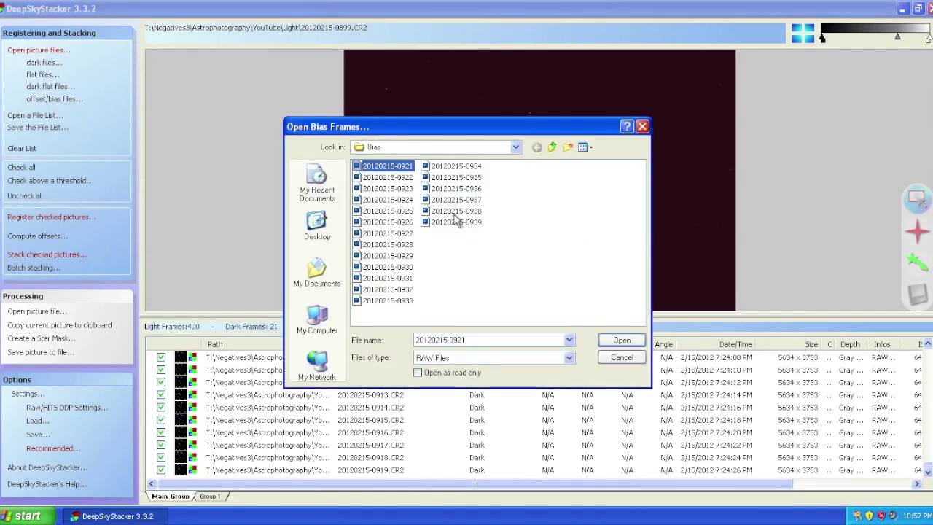
left_click(458, 223, "shift")
left_click(621, 340)
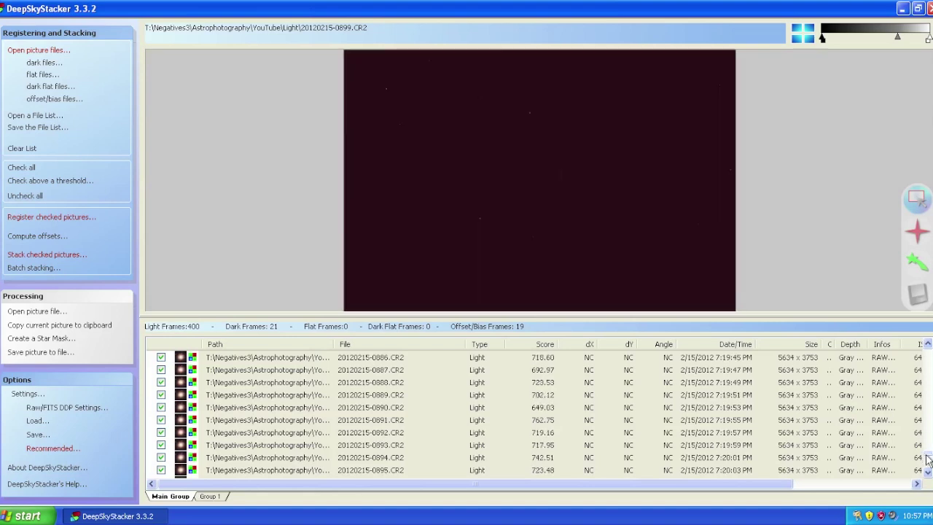
left_click_drag(928, 460, 928, 475)
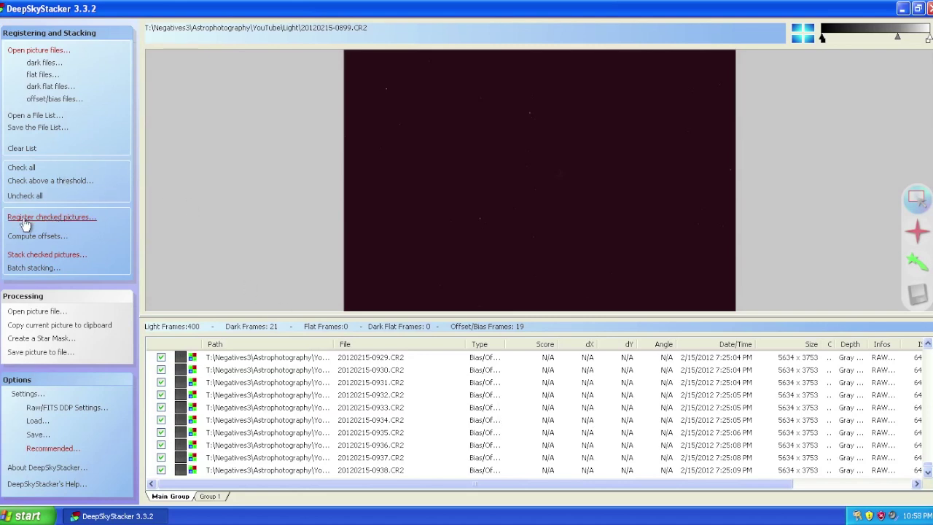
- Open the registration settings and compute the stars detected at 10% threshold (121 stars)
left_click(87, 222)
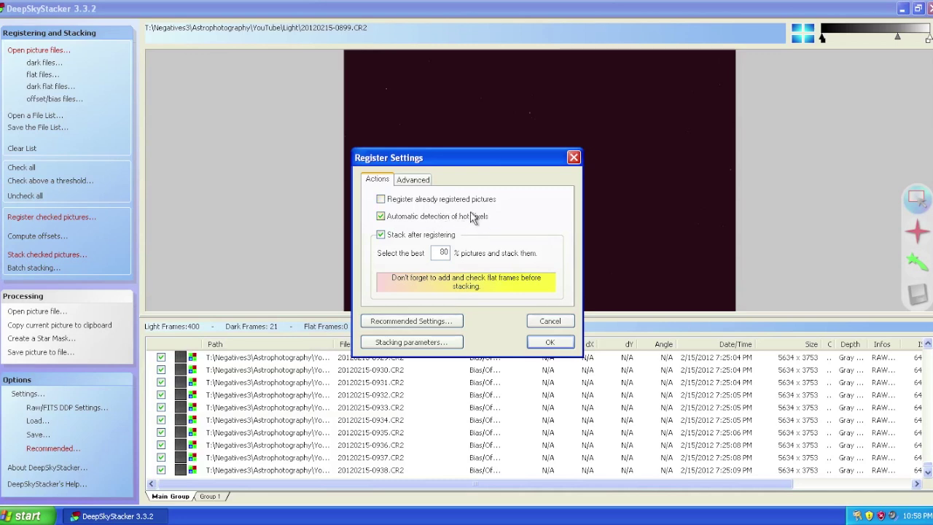
left_click(415, 182)
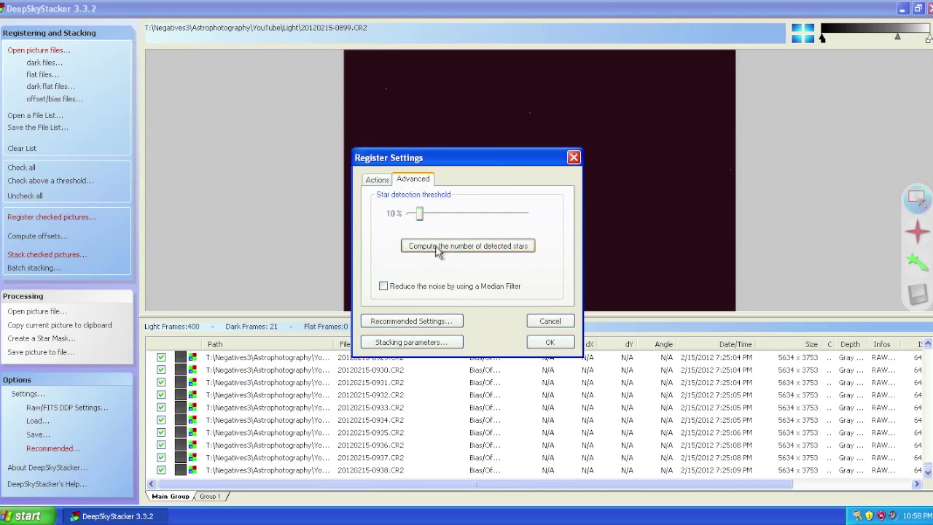
left_click(464, 251)
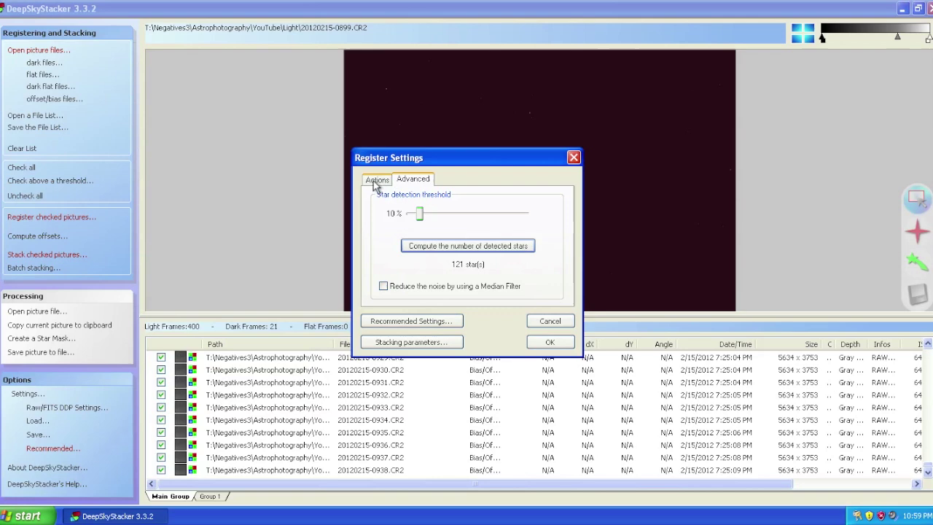
left_click(381, 182)
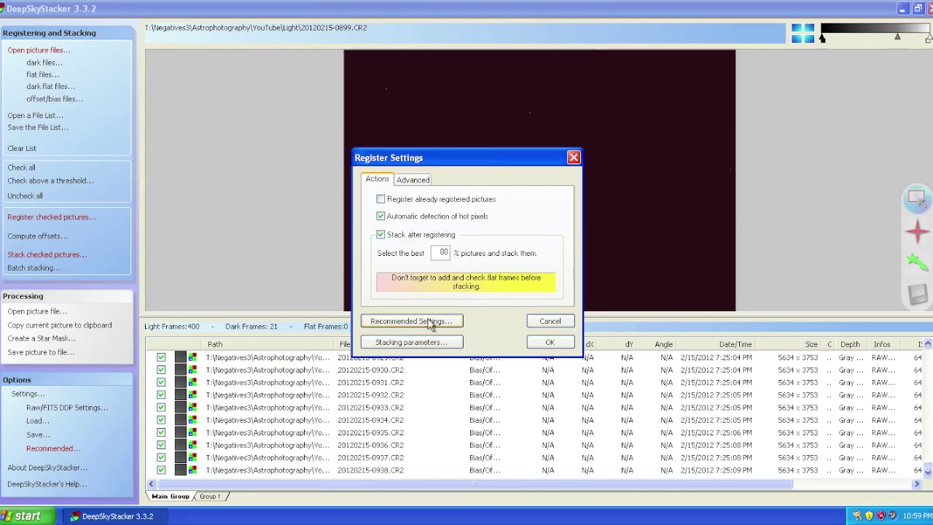
left_click(428, 323)
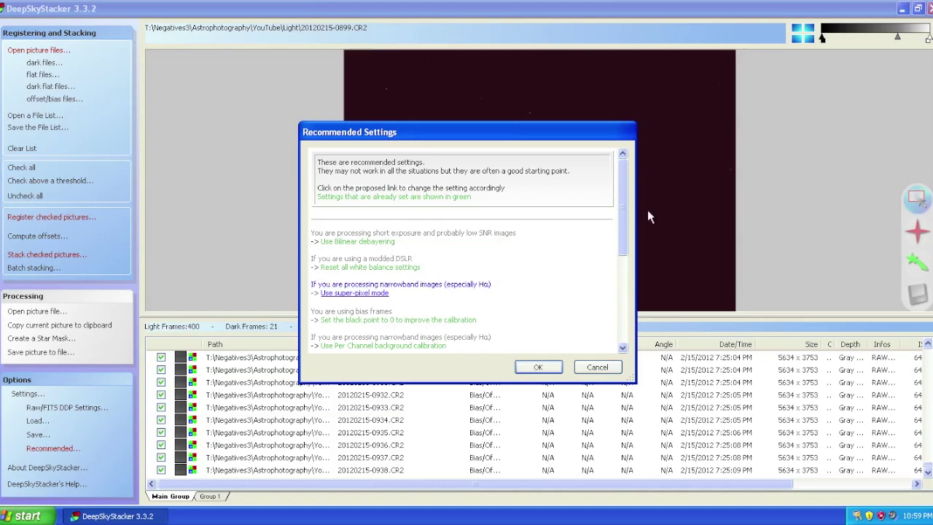
mouse_move(625, 213)
left_mouse_down()
mouse_move(631, 319)
mouse_move(624, 197)
left_mouse_up()
left_click_drag(623, 224, 626, 352)
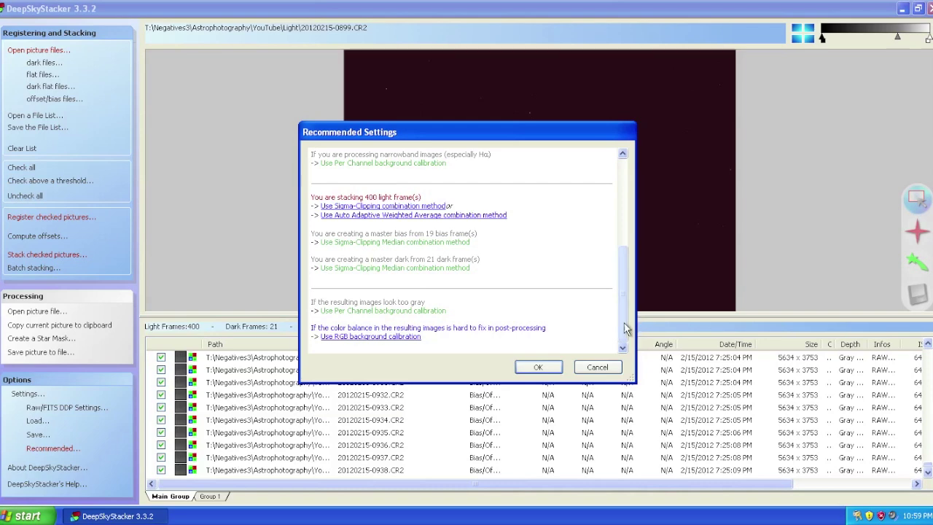
scroll(627, 291, "up", 10)
left_click(538, 366)
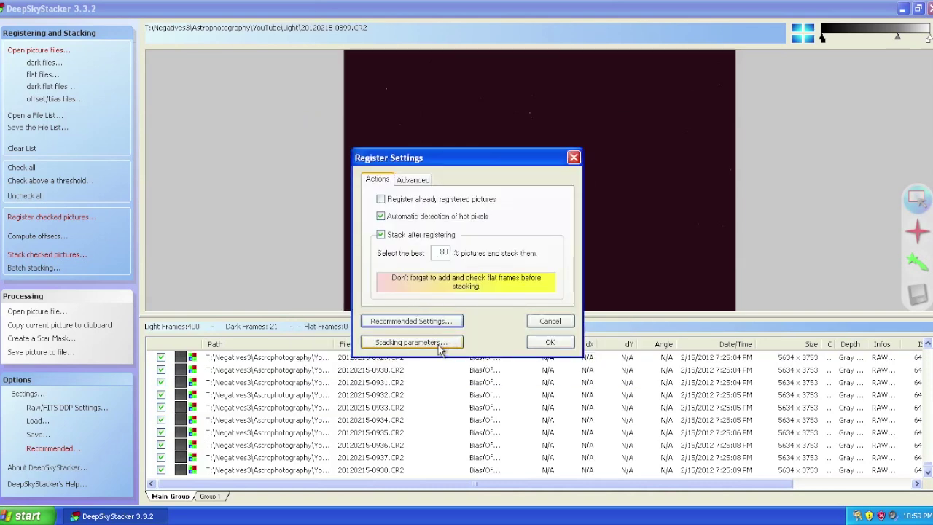
- Review the Light, Dark, Bias/Offset, Alignment, Intermediate, Cosmetic and Output stacking tabs, then browse for the output folder
left_click(410, 343)
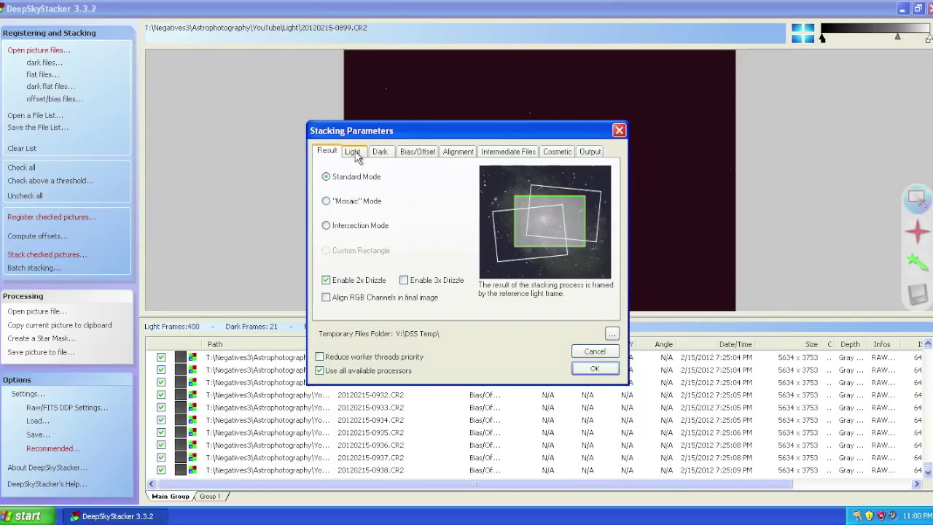
left_click(353, 152)
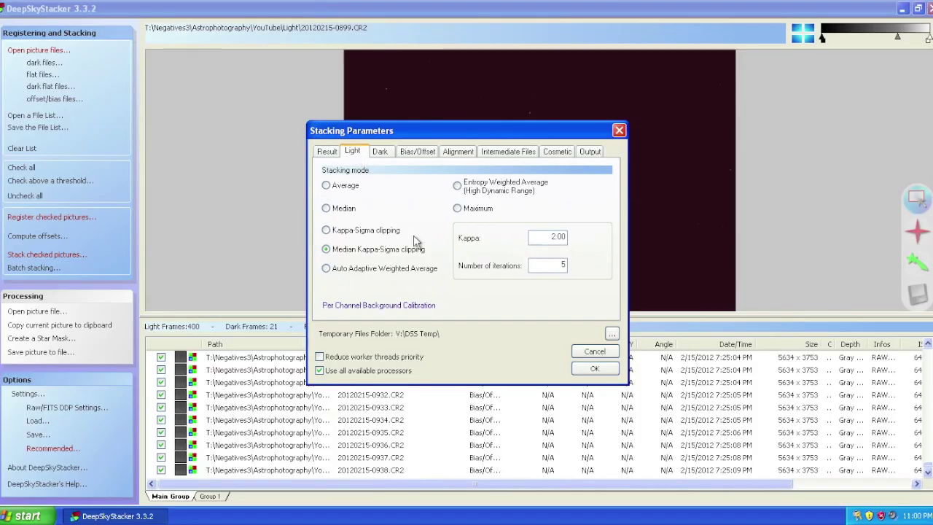
mouse_move(375, 254)
left_click(384, 152)
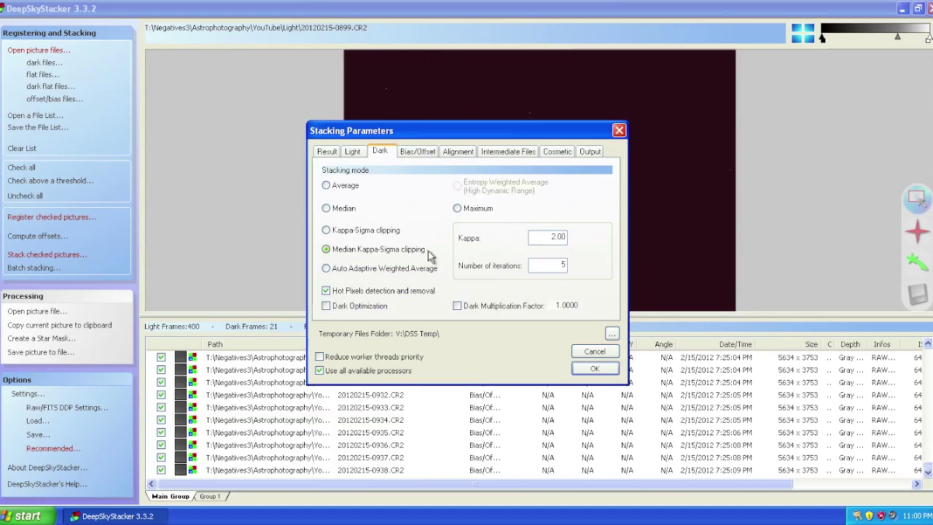
left_click(420, 155)
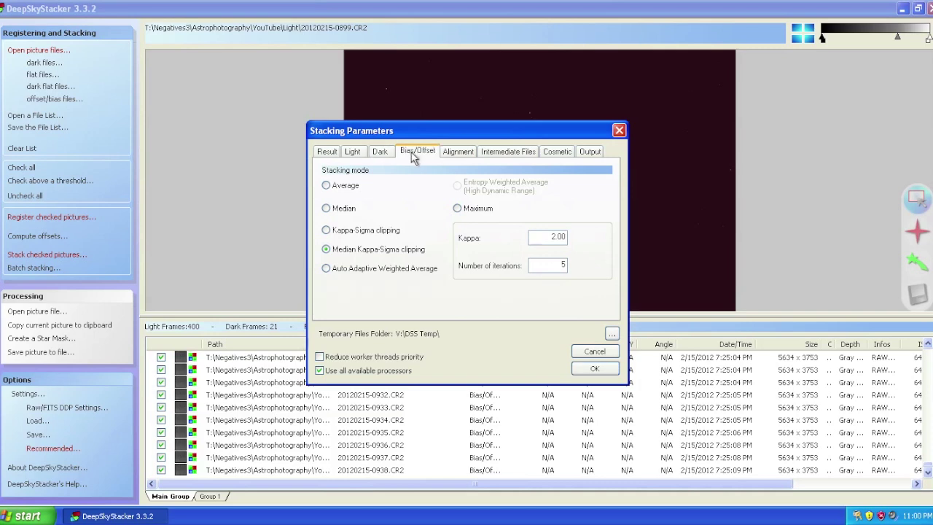
left_click(458, 155)
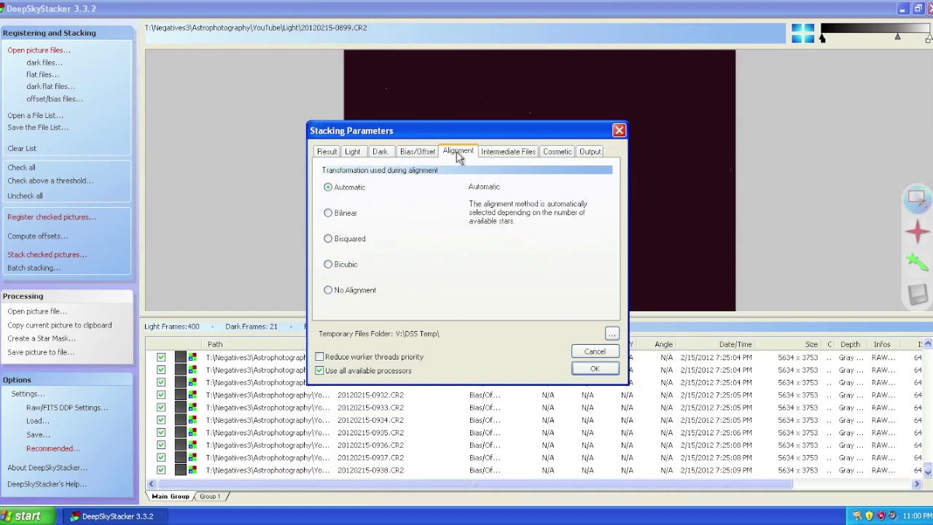
left_click(510, 155)
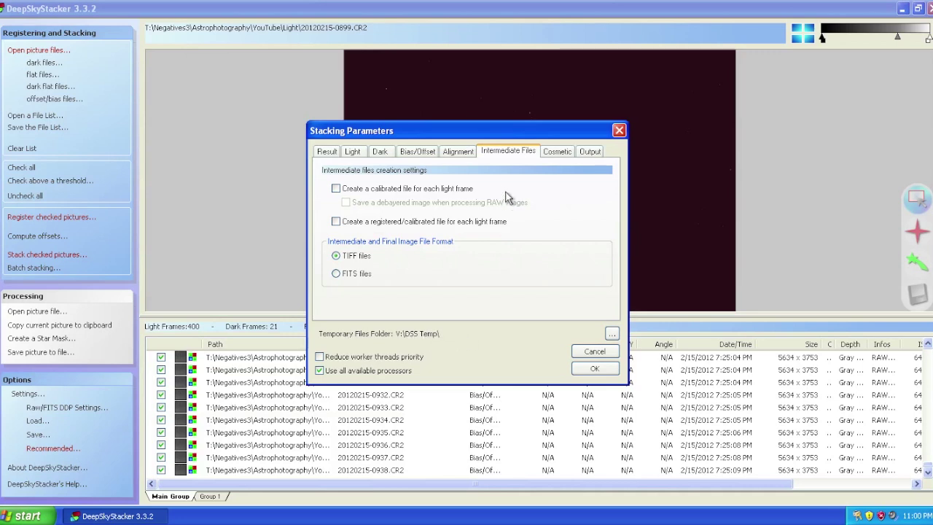
left_click(557, 153)
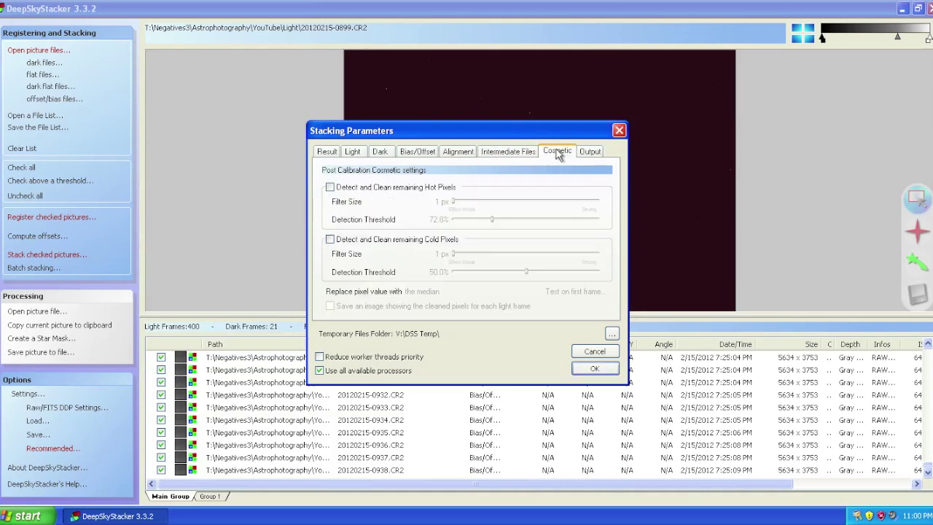
left_click(592, 154)
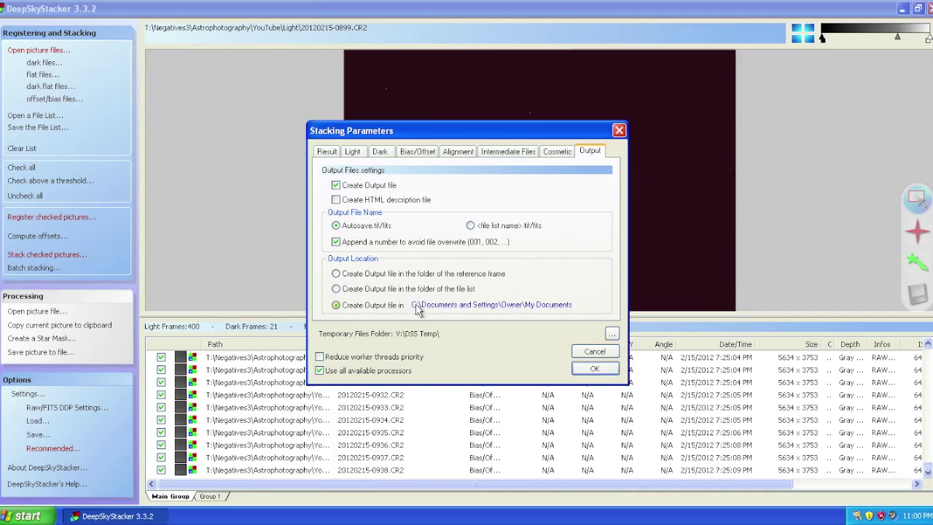
left_click(486, 304)
- Set the stacked output folder to R:\Deep Sky Temp
double_click(427, 248)
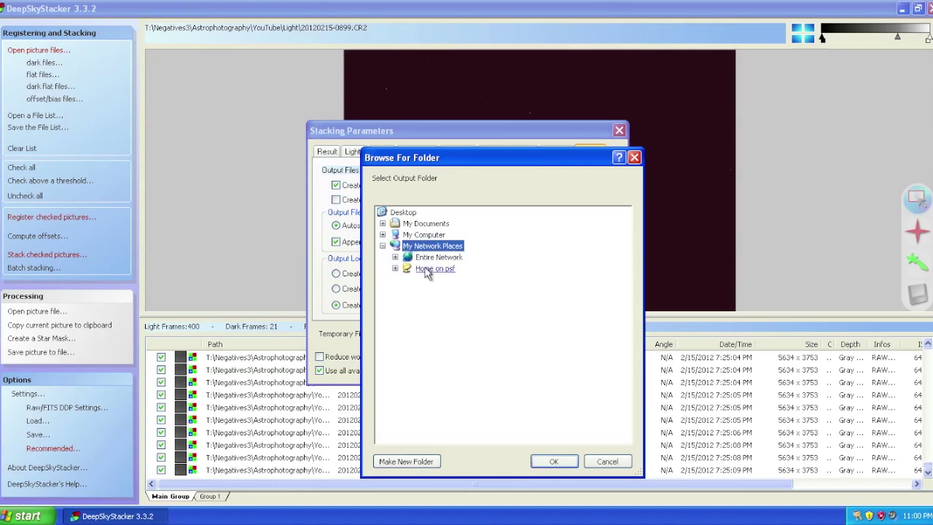
double_click(426, 260)
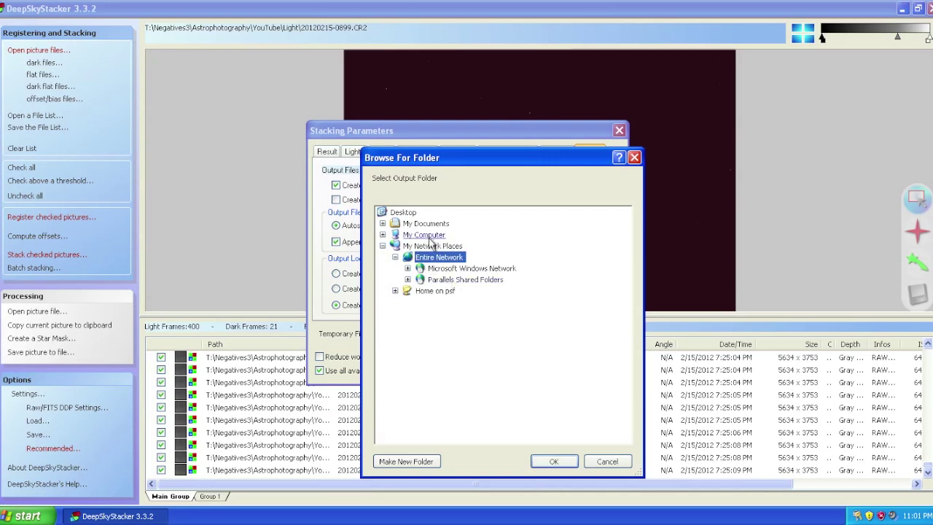
double_click(422, 235)
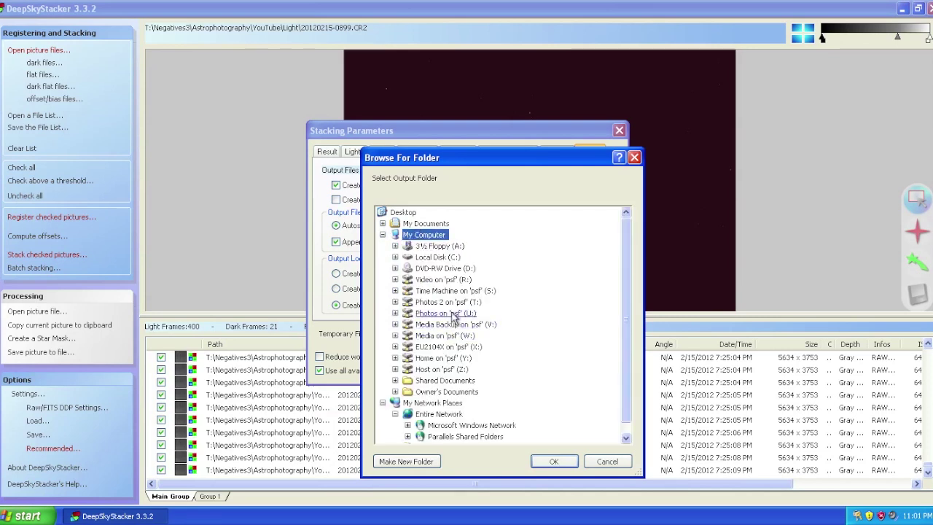
double_click(446, 281)
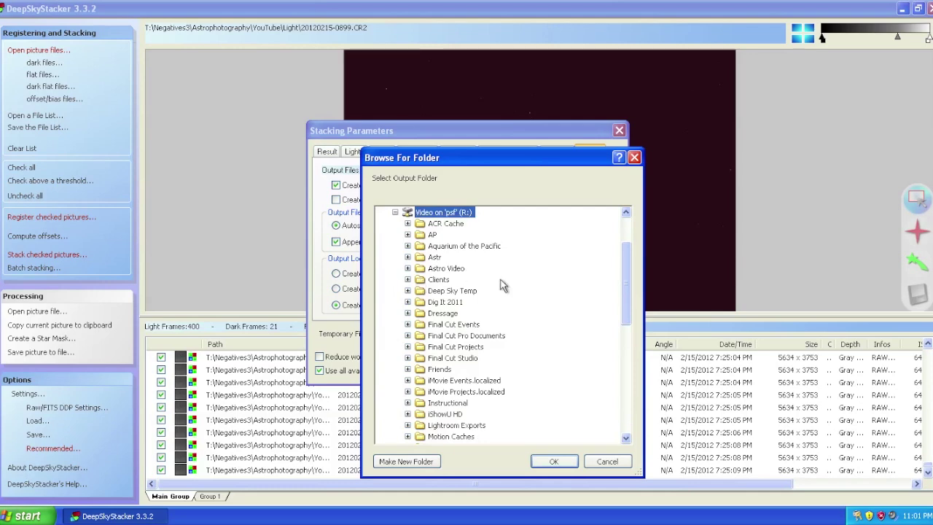
left_click(457, 291)
left_click(553, 462)
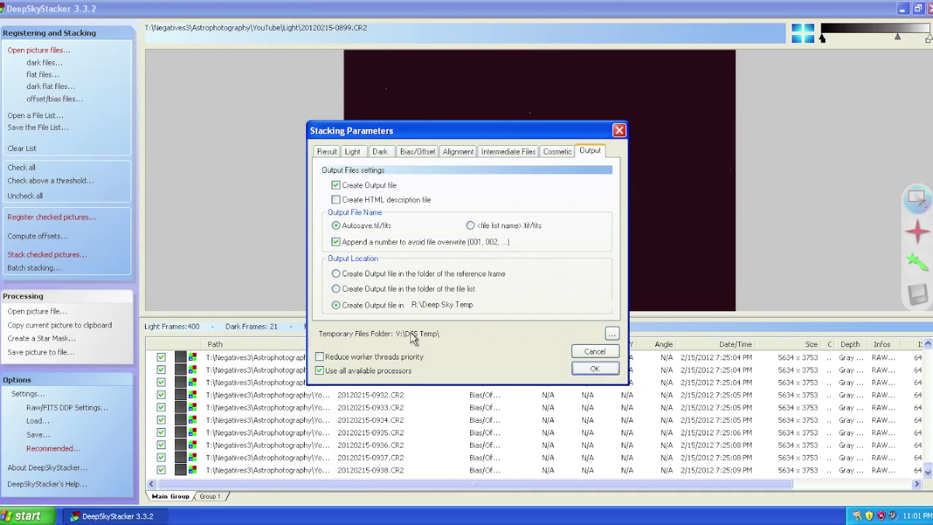
- Accept the stacking parameters and draw a 2017x1876 custom rectangle over the frame centre
left_click(595, 370)
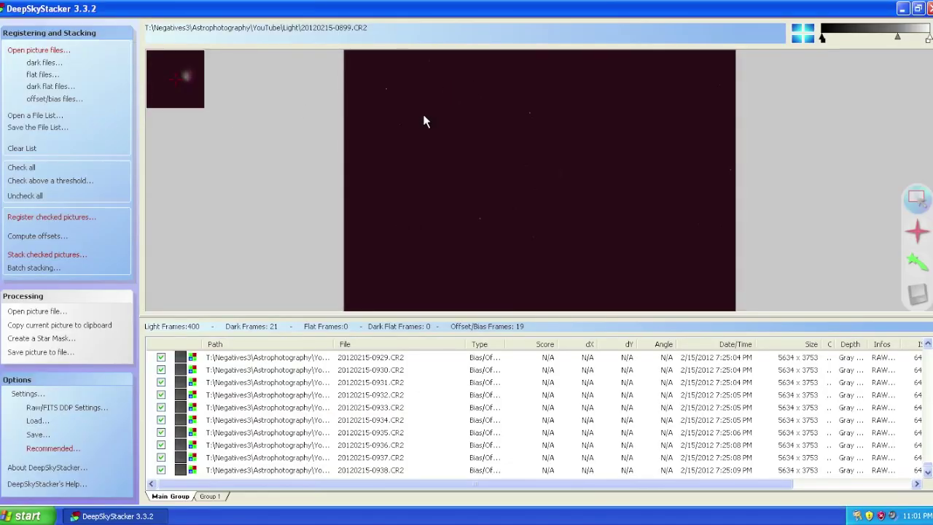
left_click_drag(488, 162, 608, 217)
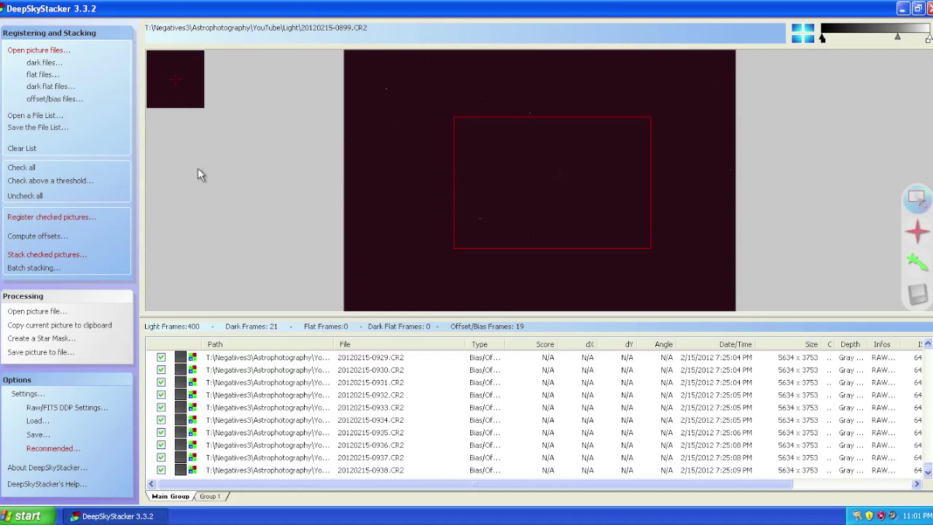
- Revisit the registration settings and the star detection threshold
left_click(63, 218)
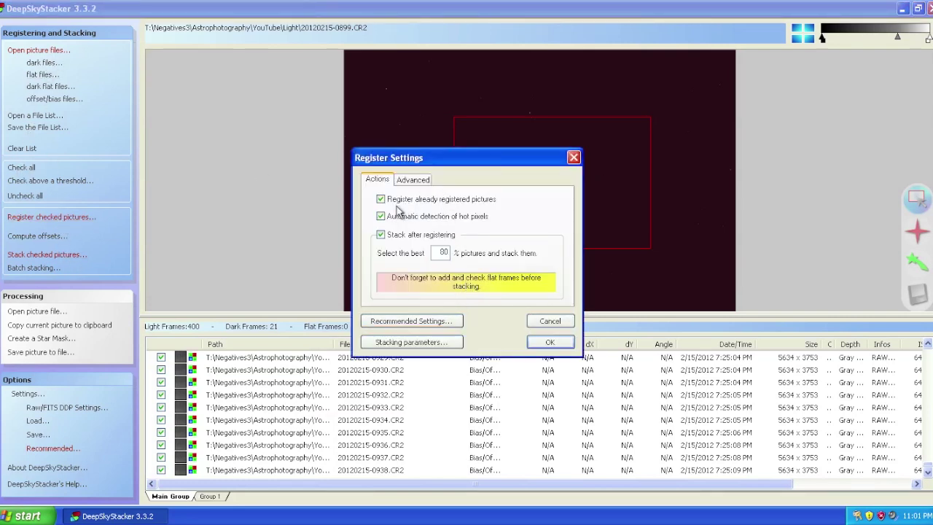
left_click(416, 180)
left_click(377, 180)
- Recheck every stacking parameters tab from Light through Output
left_click(411, 342)
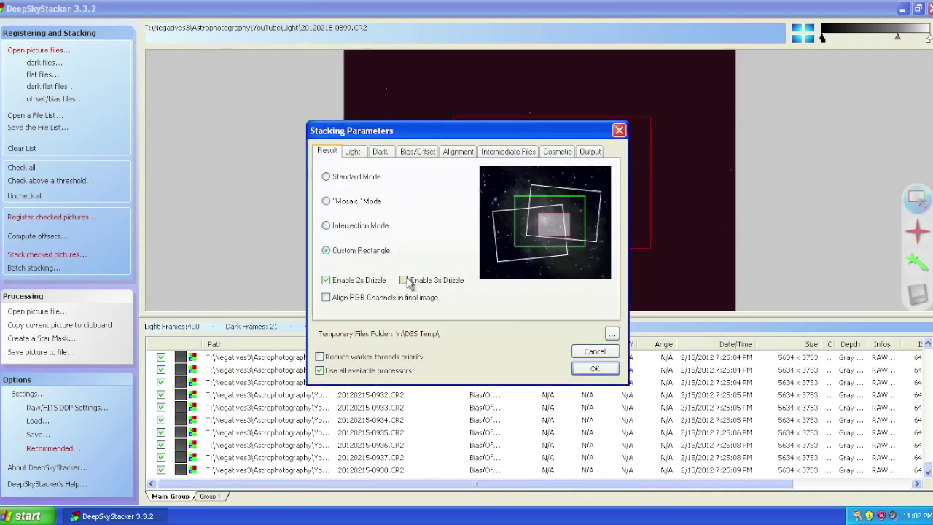
left_click(356, 151)
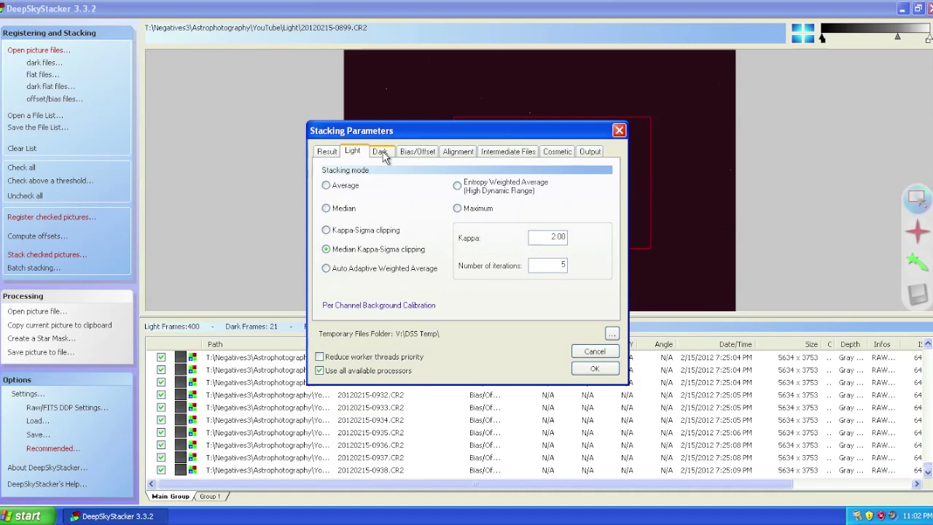
left_click(382, 154)
left_click(422, 155)
left_click(461, 154)
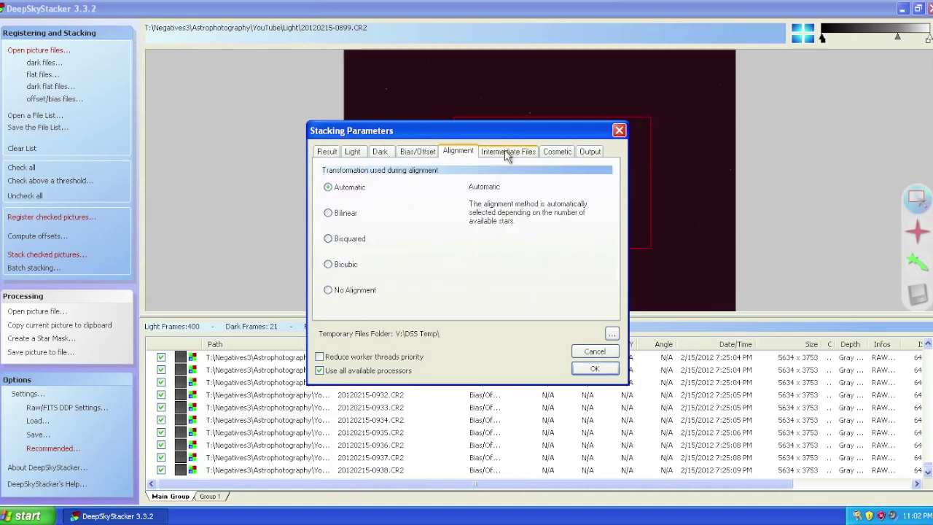
left_click(508, 153)
left_click(558, 153)
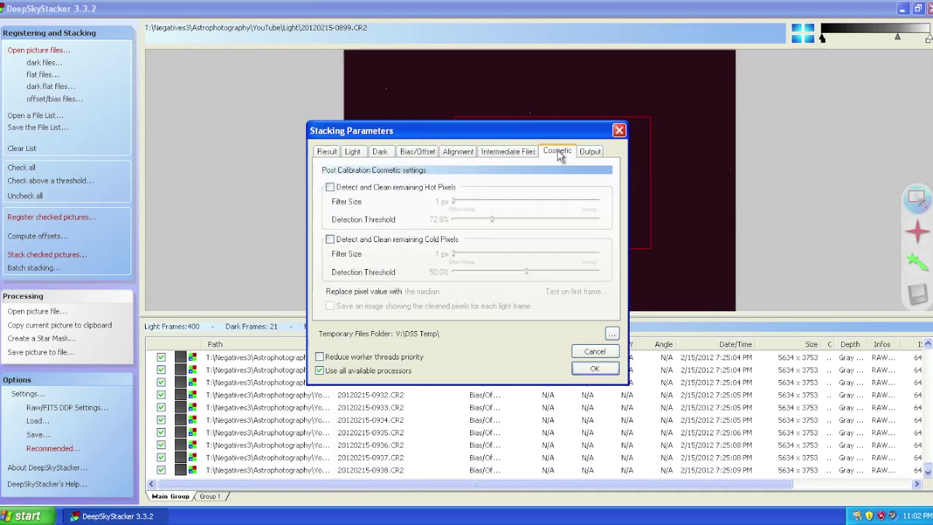
left_click(592, 154)
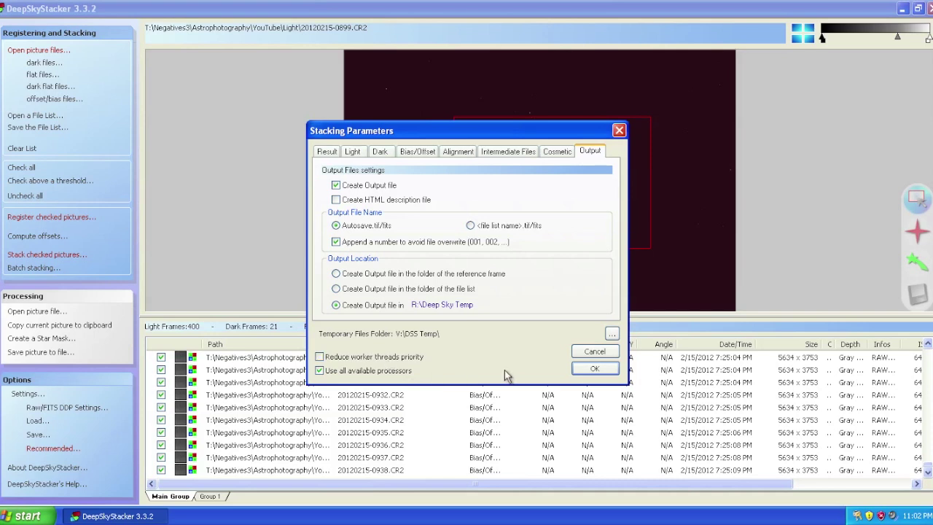
- Start stacking to show the summary: Custom Rectangle, Drizzle x2, 400 frames, 52.0 Gb temp space
left_click(597, 371)
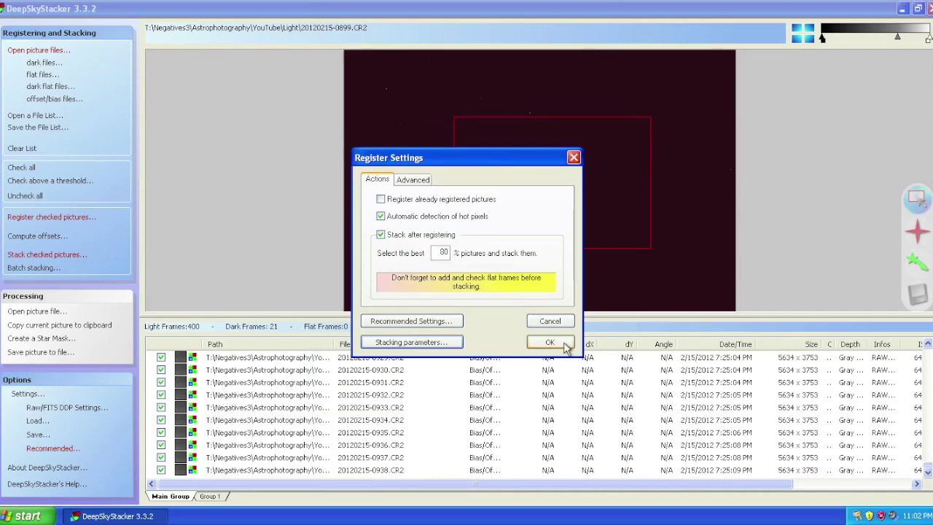
left_click(566, 347)
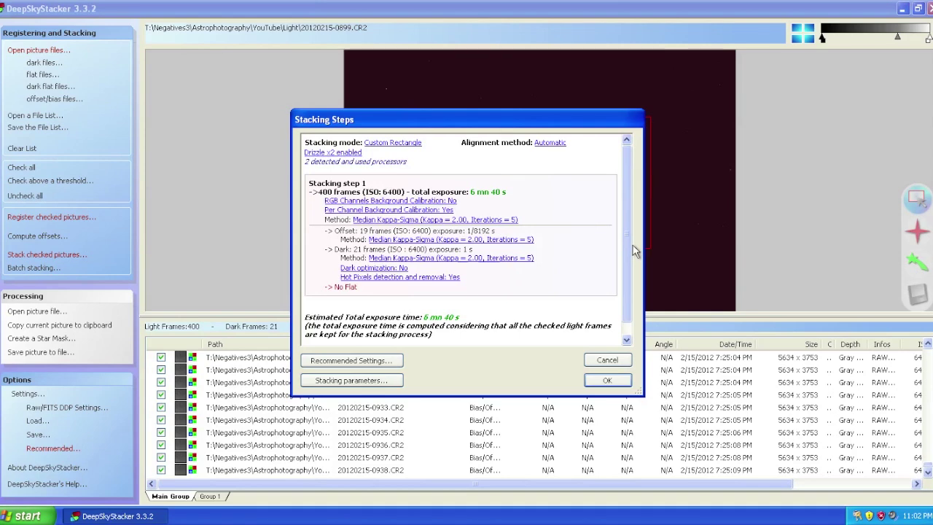
left_click_drag(625, 209, 618, 302)
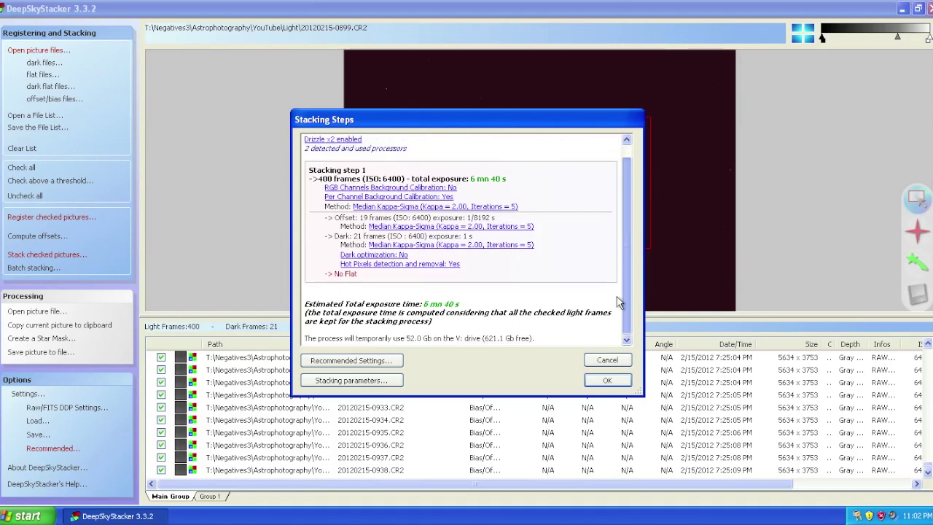
- Confirm the stacking steps so all 320 frames register and stack into Autosave.tif
left_click(623, 386)
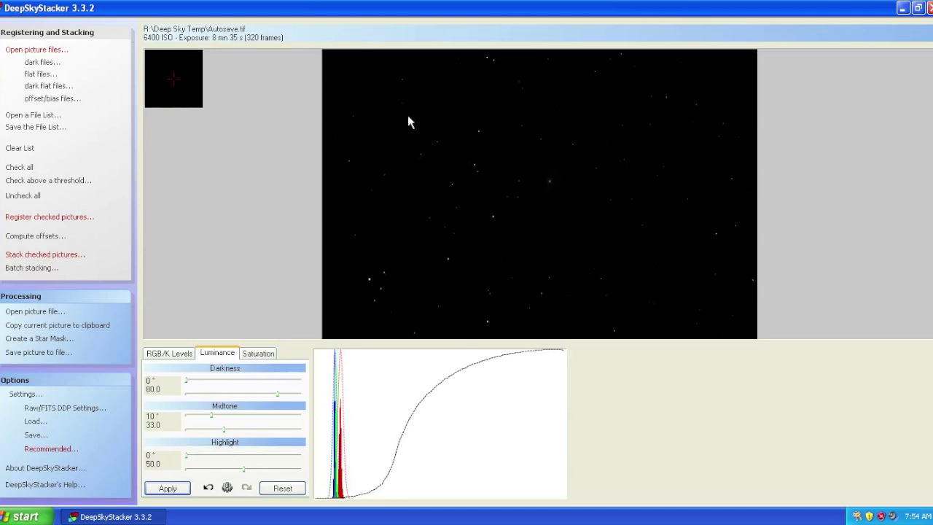
- Review the RGB/K Levels, Luminance and Saturation tabs, then tighten the linked upper and middle RGB levels
left_click(171, 356)
left_click(213, 355)
left_click(254, 355)
left_click(216, 355)
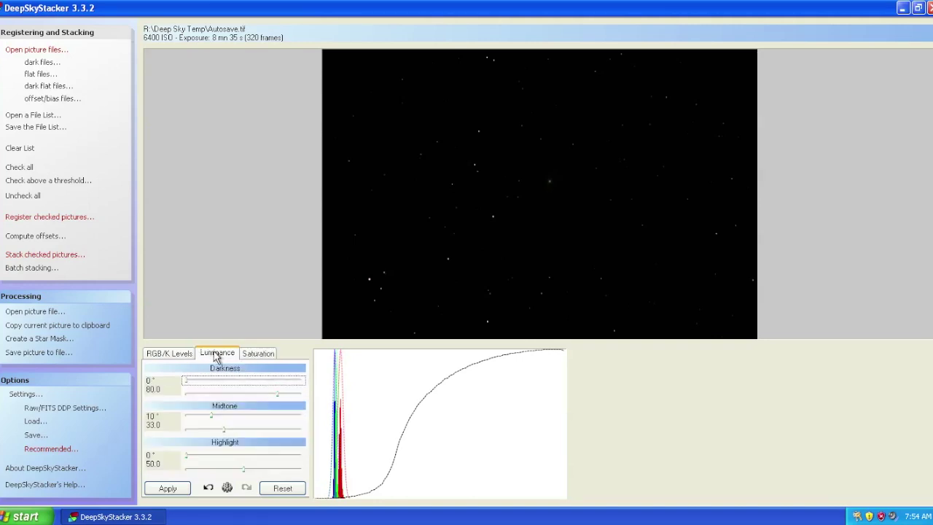
left_click(172, 355)
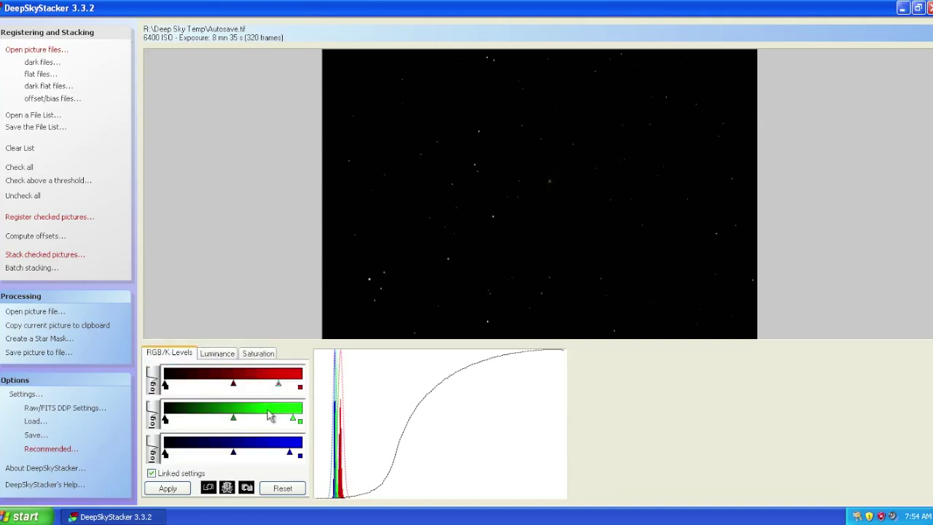
left_click(250, 356)
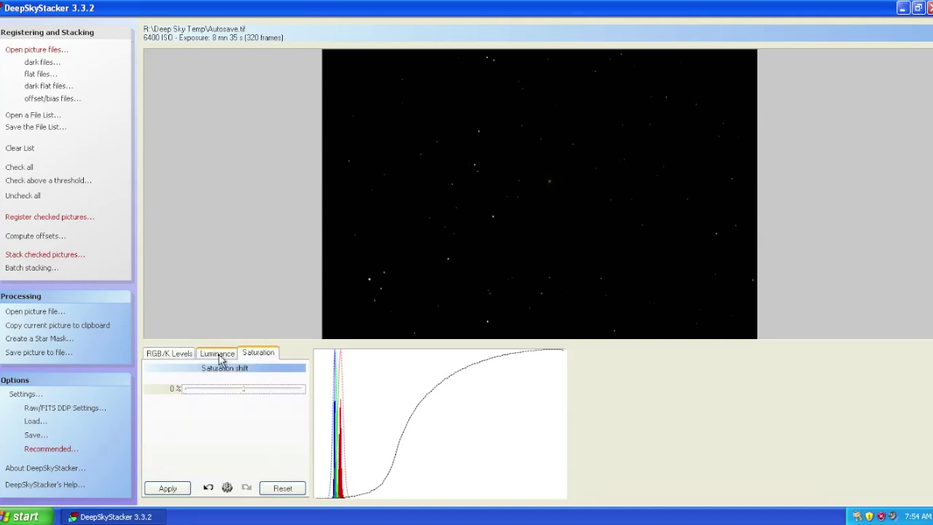
left_click(221, 356)
left_click(183, 361)
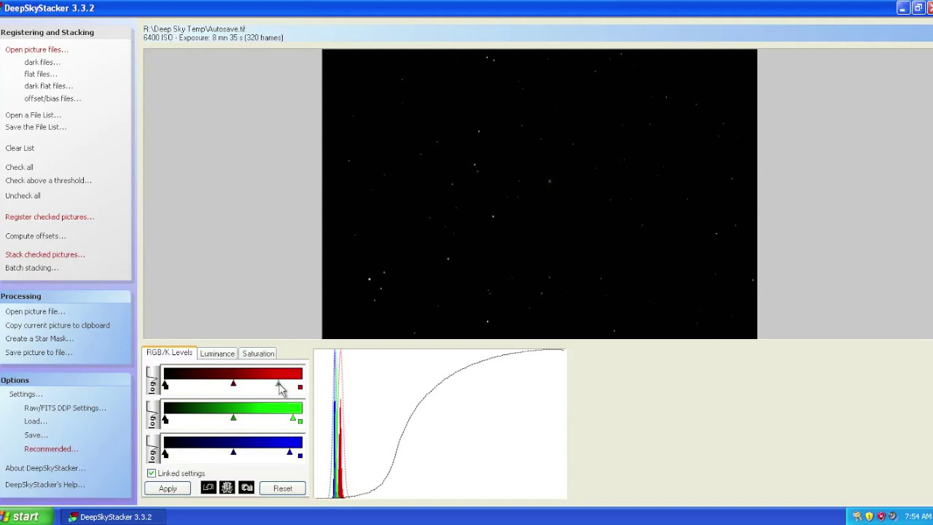
left_click_drag(278, 385, 255, 385)
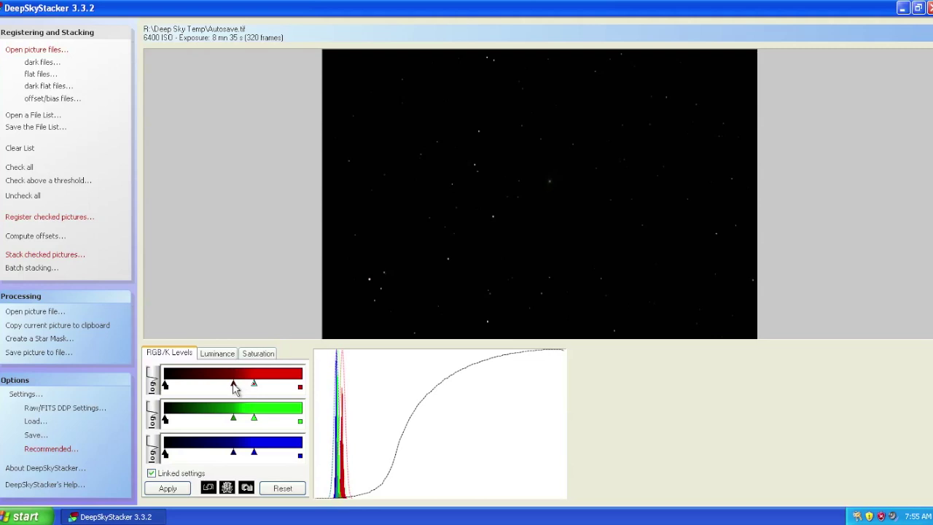
left_click_drag(233, 386, 241, 388)
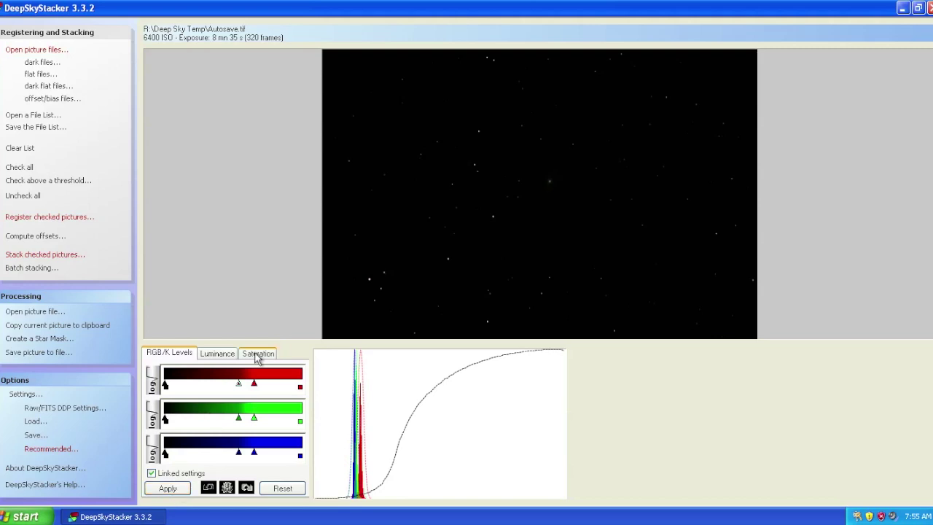
- On the Luminance tab, lower the Midtone value and apply the change
left_click(218, 354)
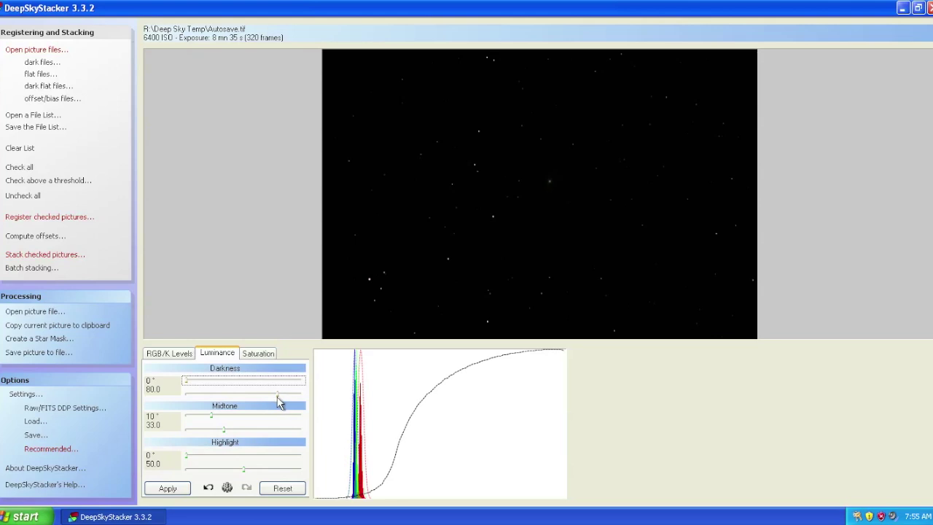
left_click(323, 408)
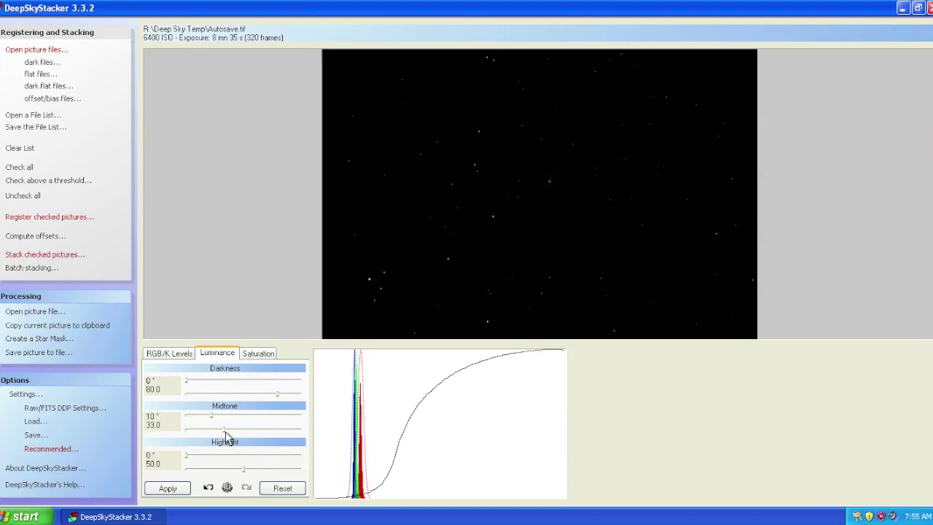
left_click_drag(225, 431, 207, 430)
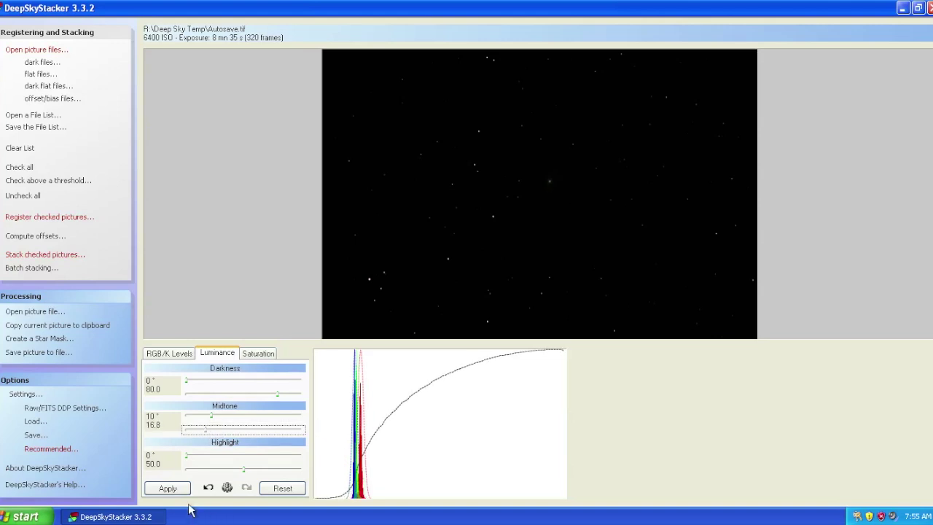
left_click(167, 488)
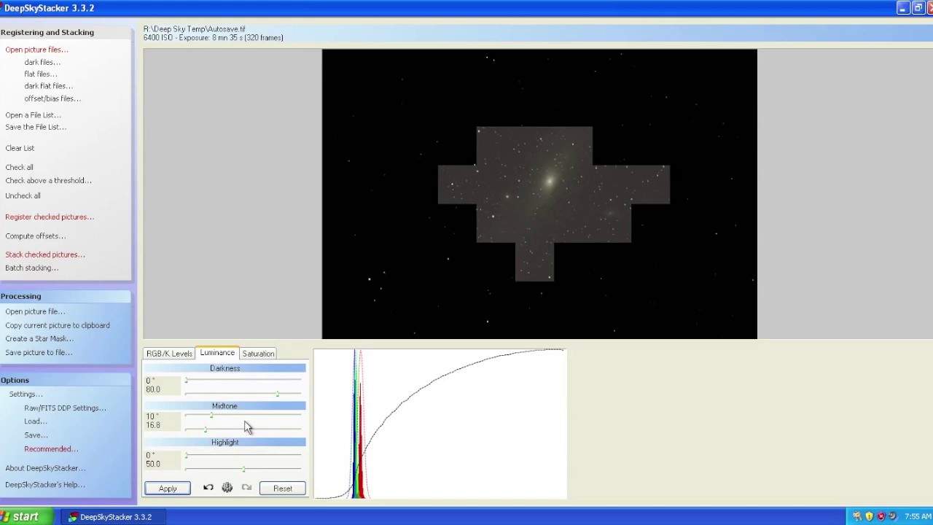
- Raise Darkness to 100.0 and Highlight toward 65.3, trim Midtone, and apply
left_click(277, 394)
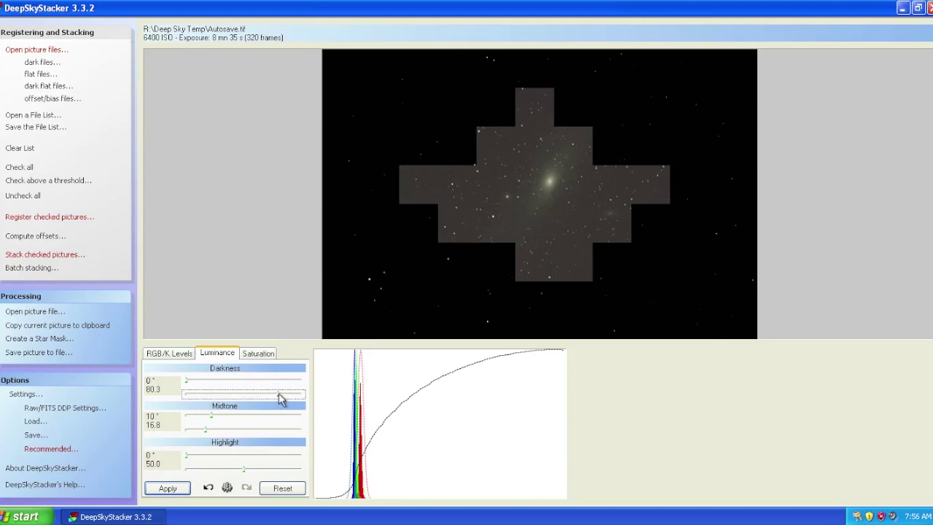
left_click_drag(280, 394, 311, 399)
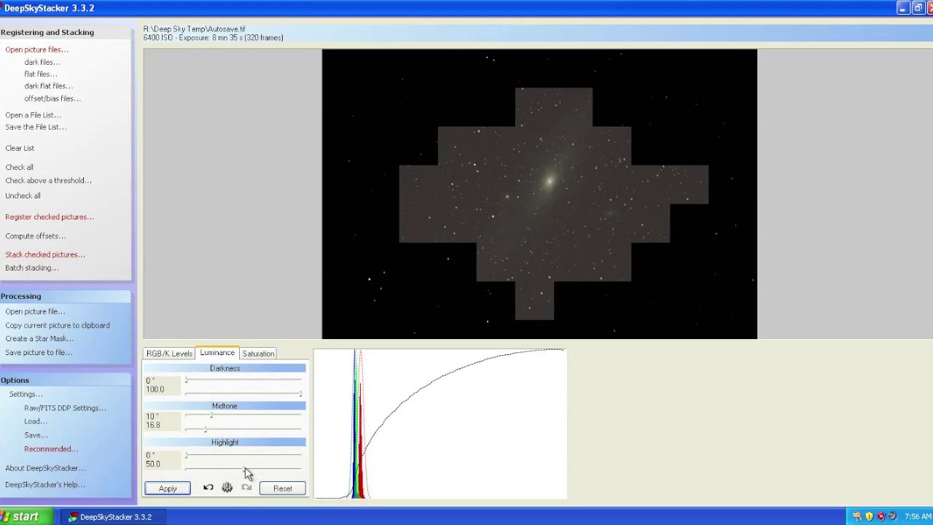
left_click_drag(254, 475, 264, 474)
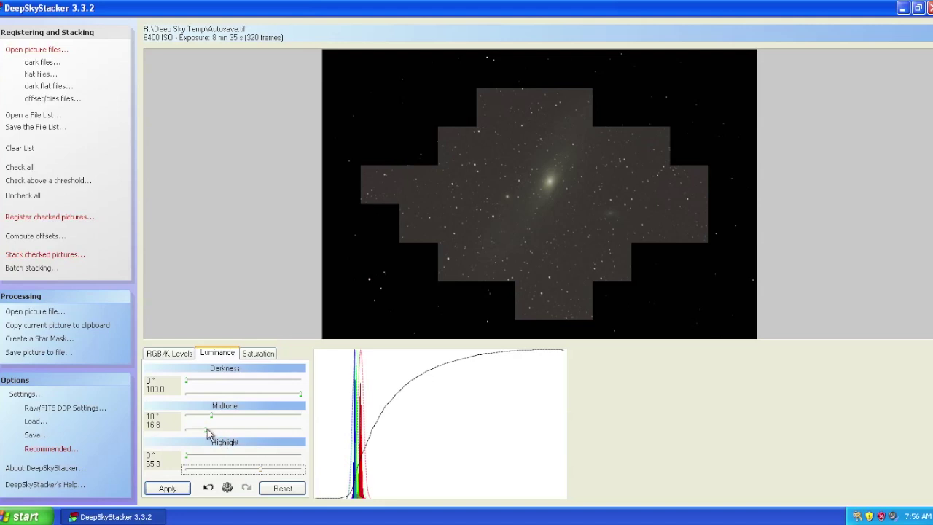
left_click_drag(208, 434, 206, 434)
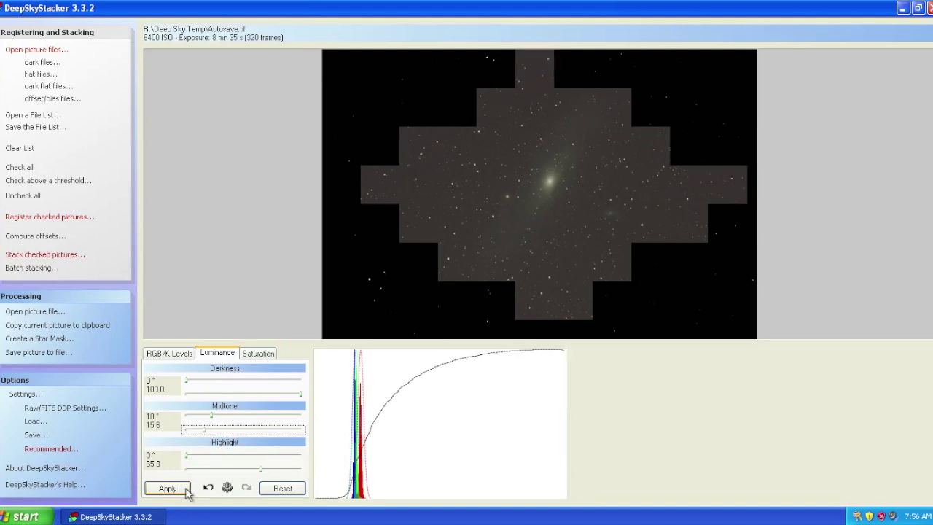
left_click(168, 490)
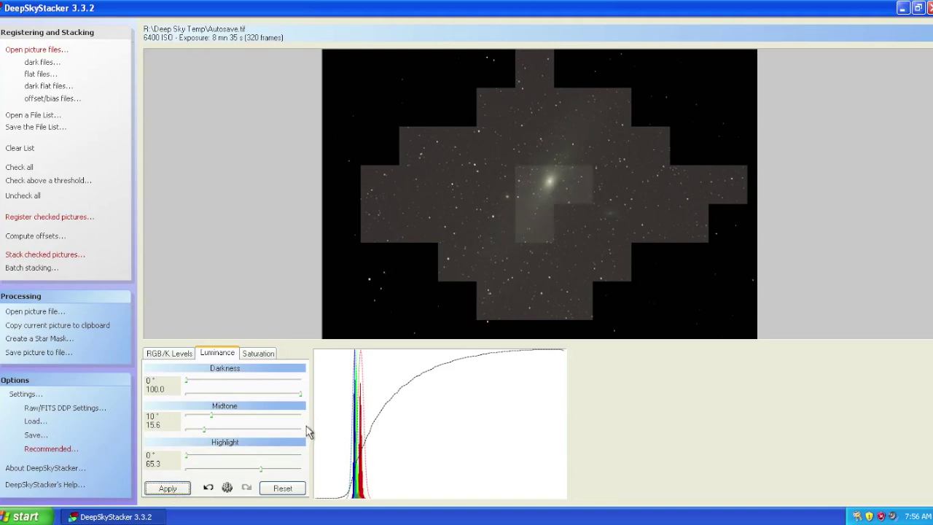
- Set Midtone to 9° / 17.9 and apply the final luminance settings
left_click(211, 419)
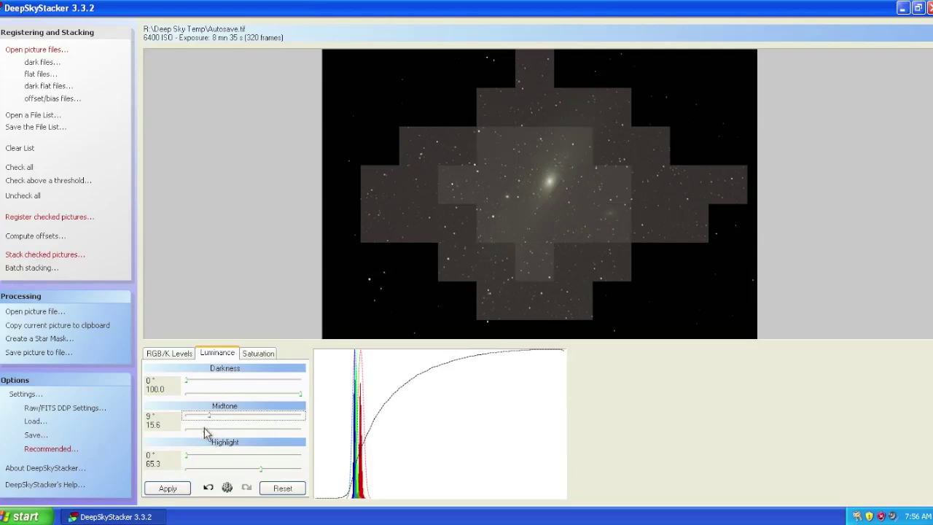
left_click(207, 433)
left_click(207, 434)
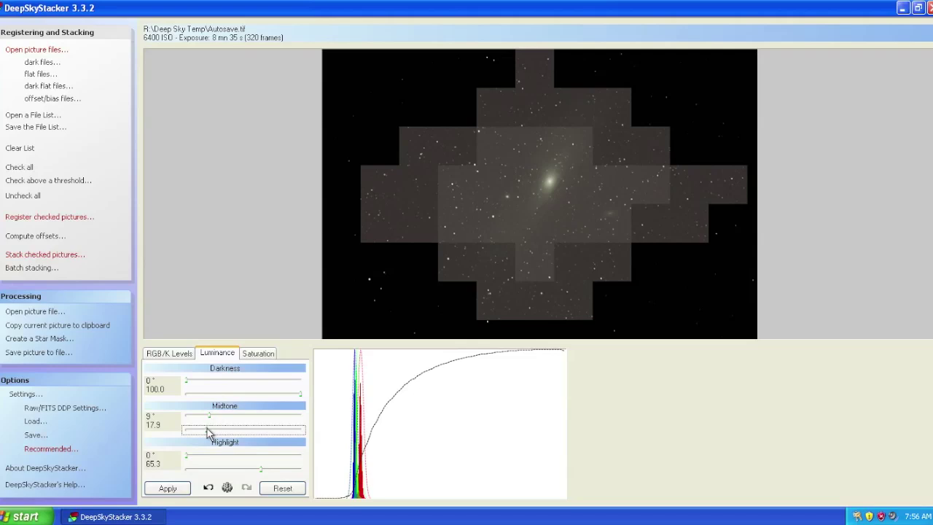
left_click(174, 491)
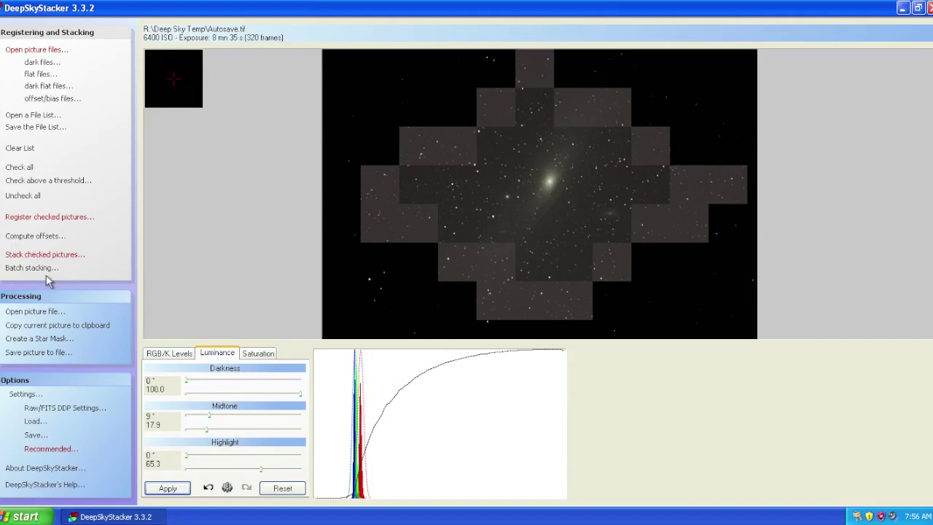
- Save the adjusted stack as a 16-bit TIFF named 'M31 32' in V:\DSS Temp
left_click(53, 354)
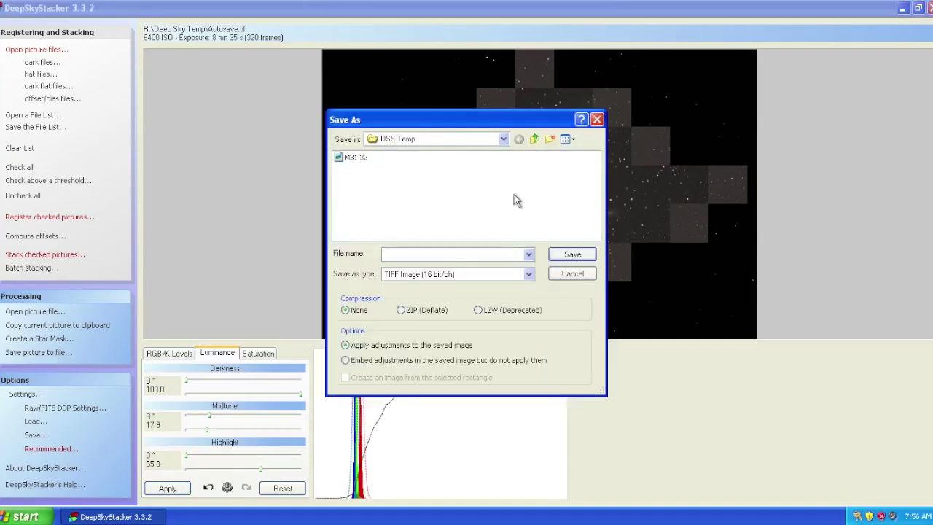
left_click_drag(392, 119, 257, 112)
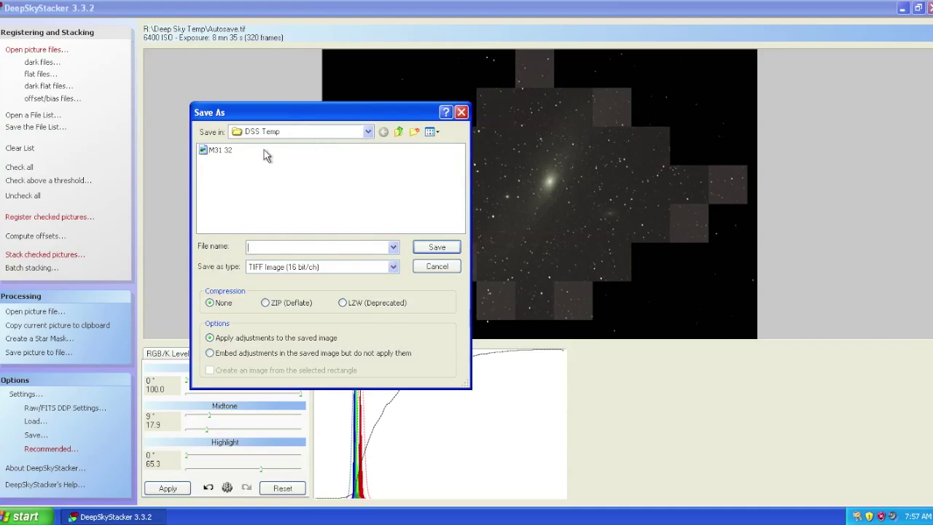
left_click(206, 150)
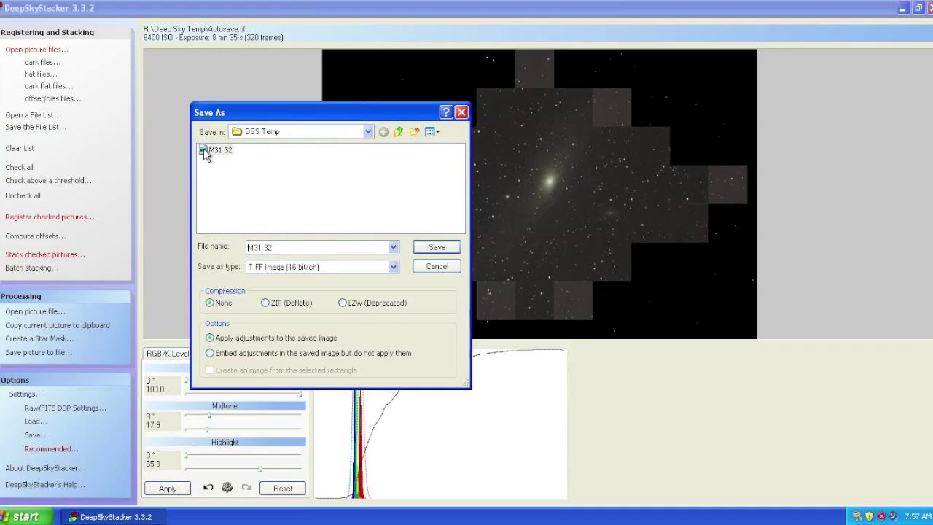
left_click(394, 268)
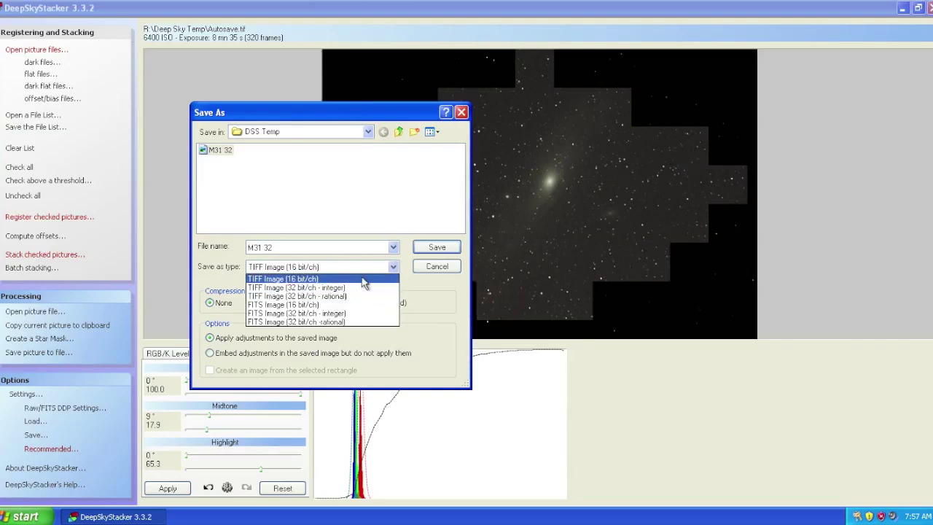
left_click(416, 254)
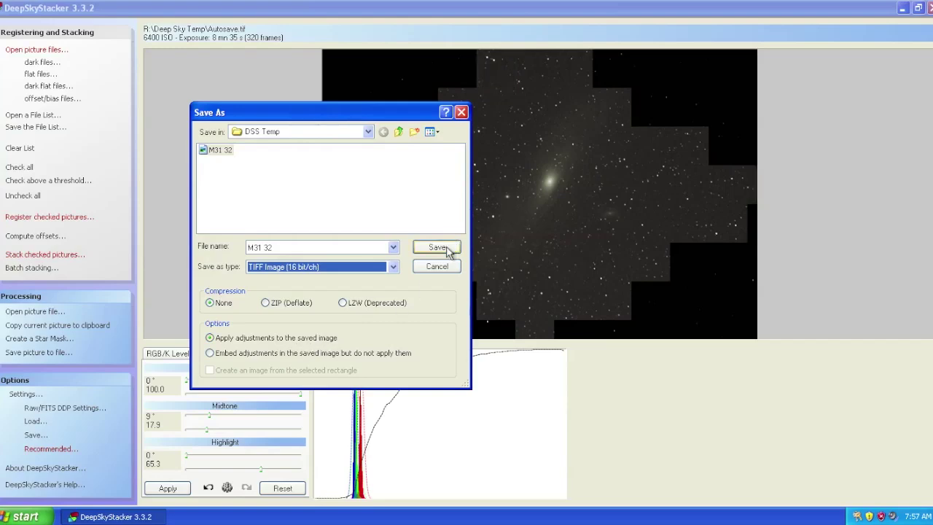
left_click(446, 248)
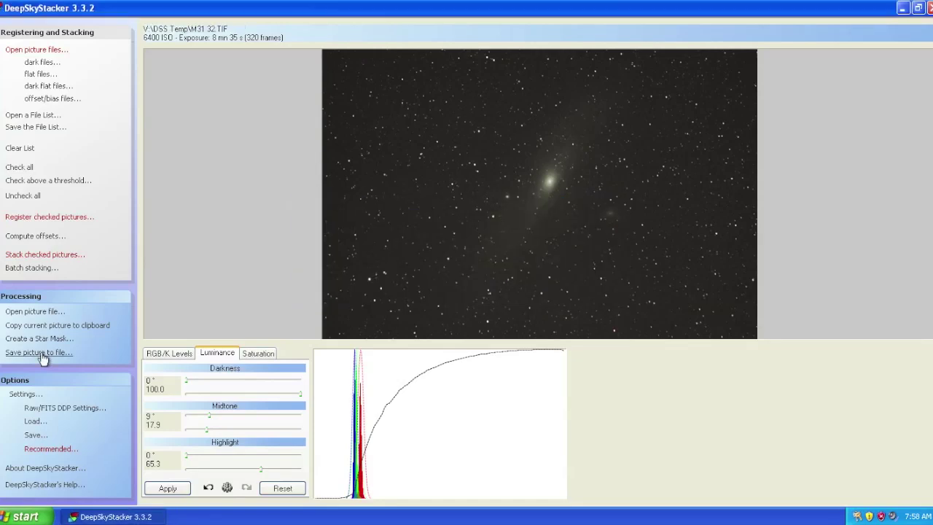
- Save the stack again as a 32-bit rational TIFF named 'M31 Real 32'
left_click(40, 352)
left_click(328, 267)
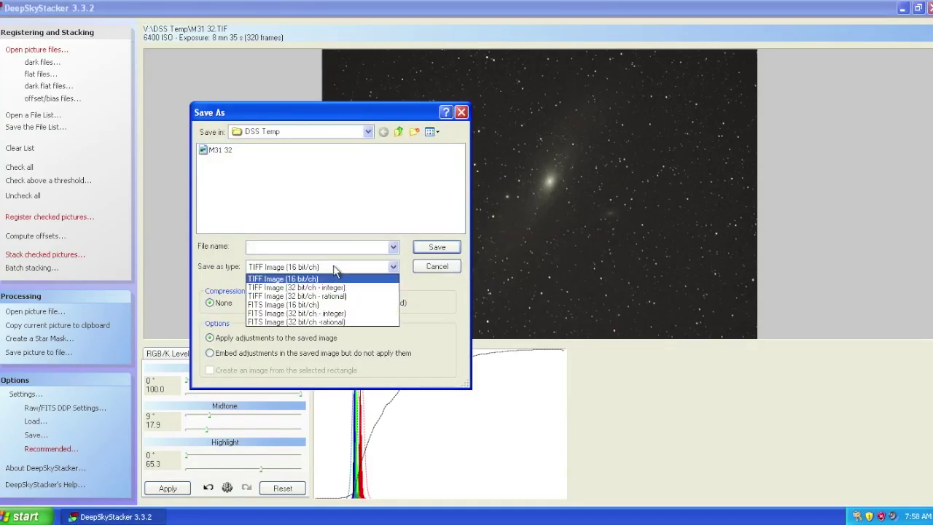
left_click(356, 296)
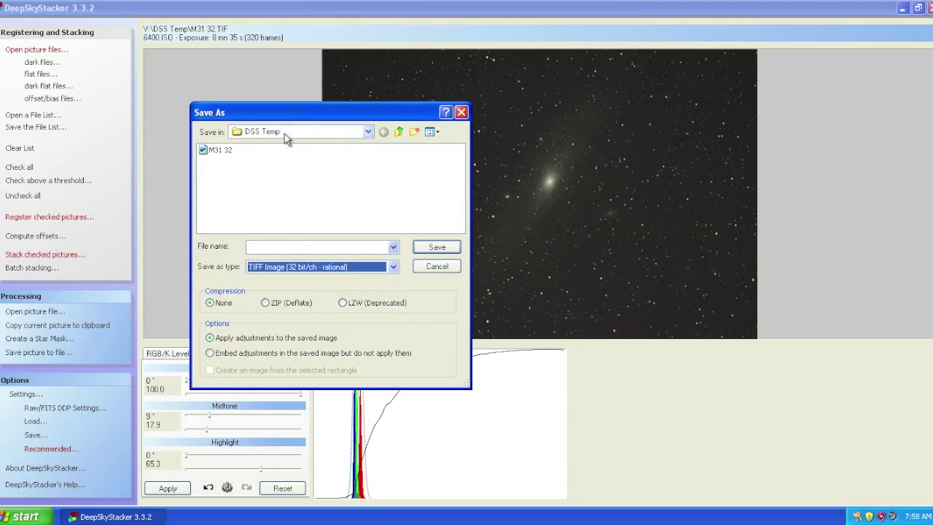
left_click(221, 150)
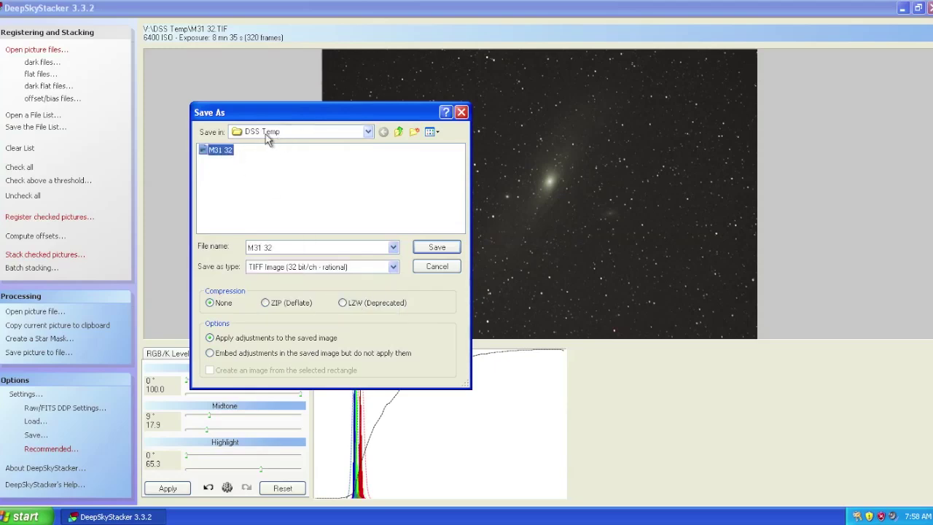
left_click(283, 247)
left_click(282, 247)
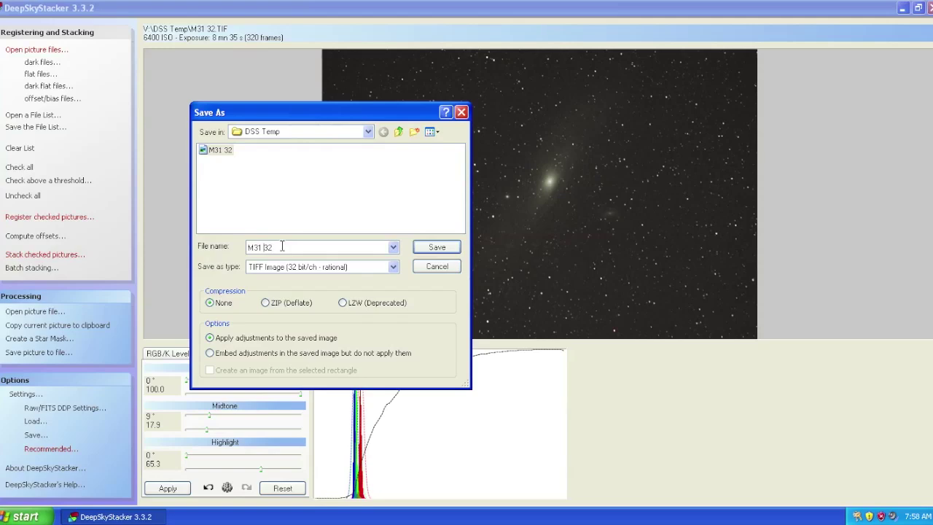
type("Real")
left_click(419, 247)
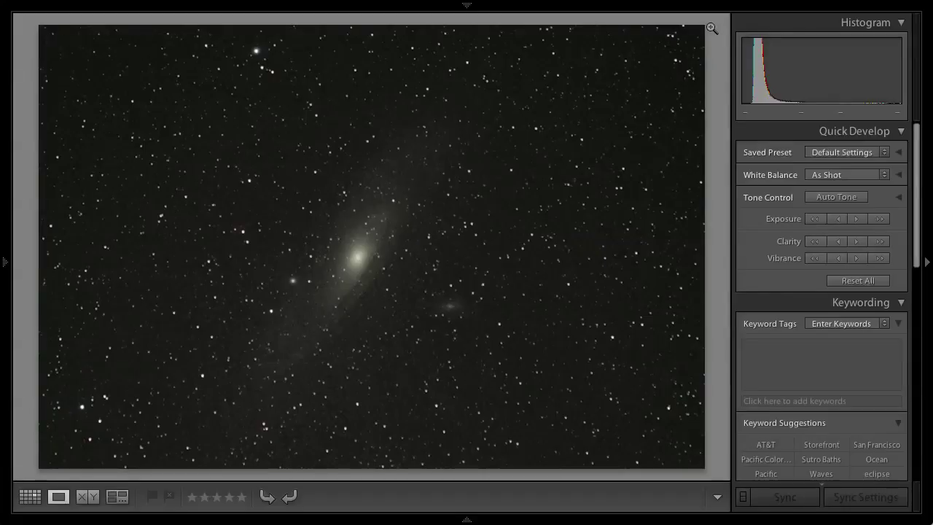
- Rotate the Andromeda TIFF 25.09° and crop around the galaxy at Original aspect ratio
key("r")
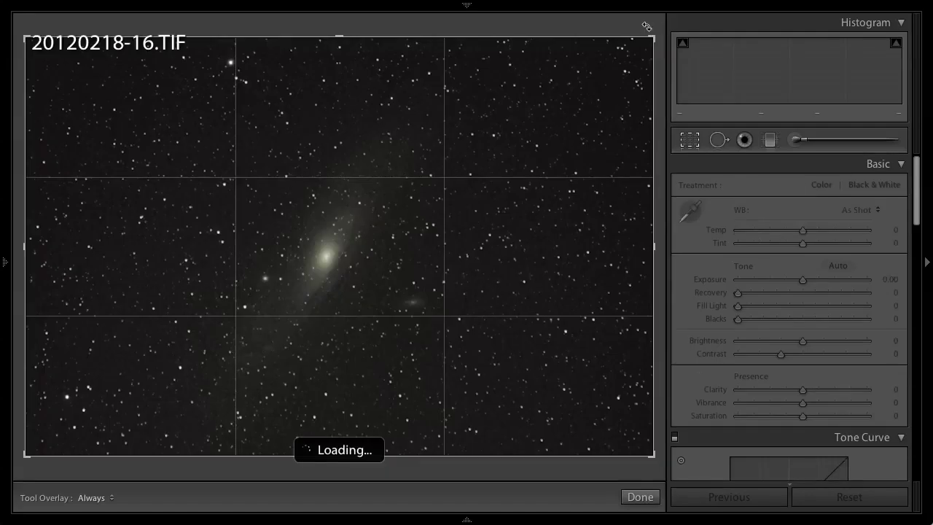
left_click_drag(655, 31, 666, 165)
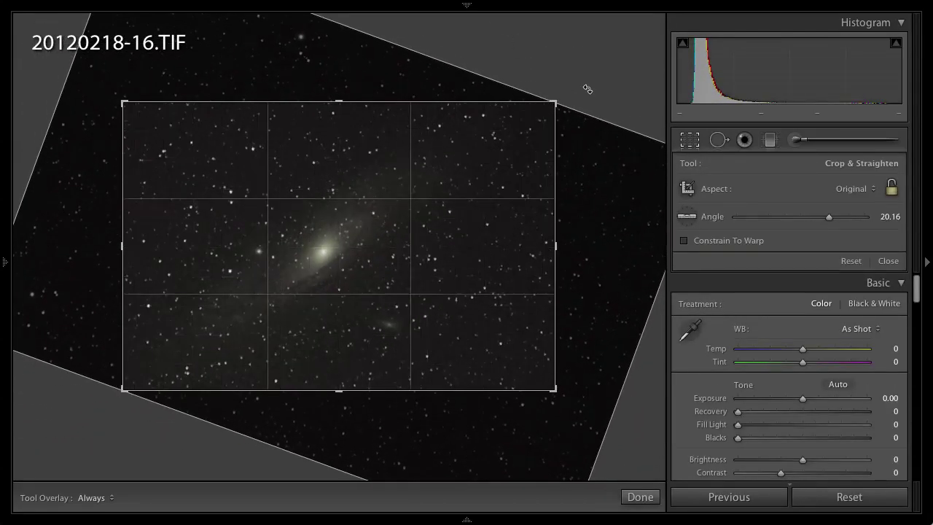
left_click_drag(555, 103, 533, 113)
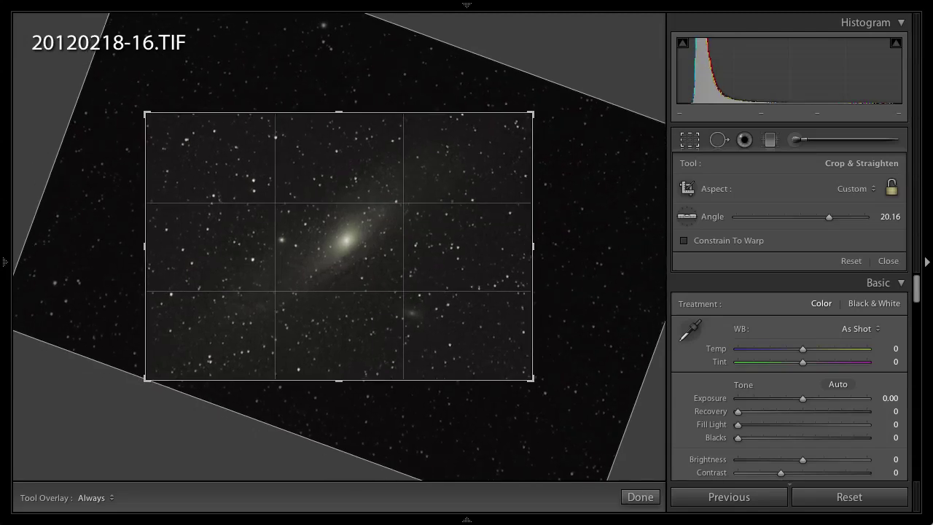
left_click(842, 191)
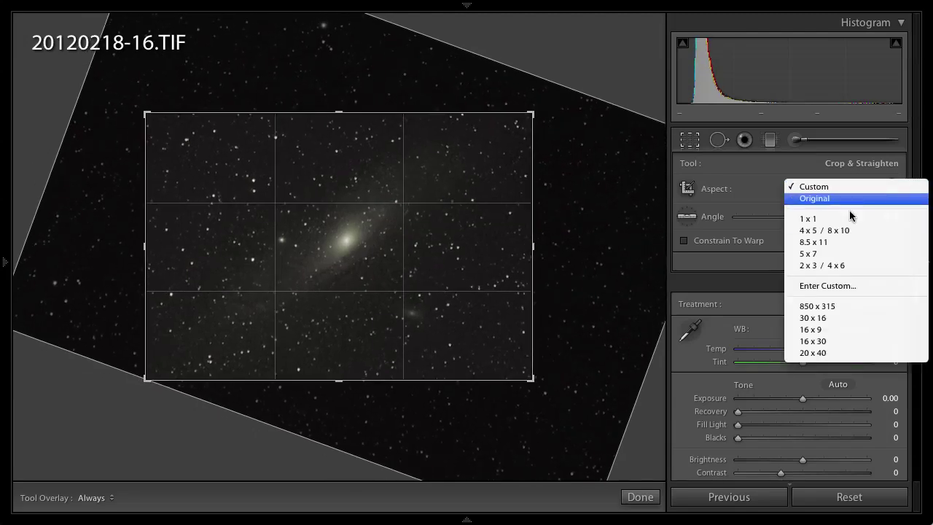
left_click(814, 198)
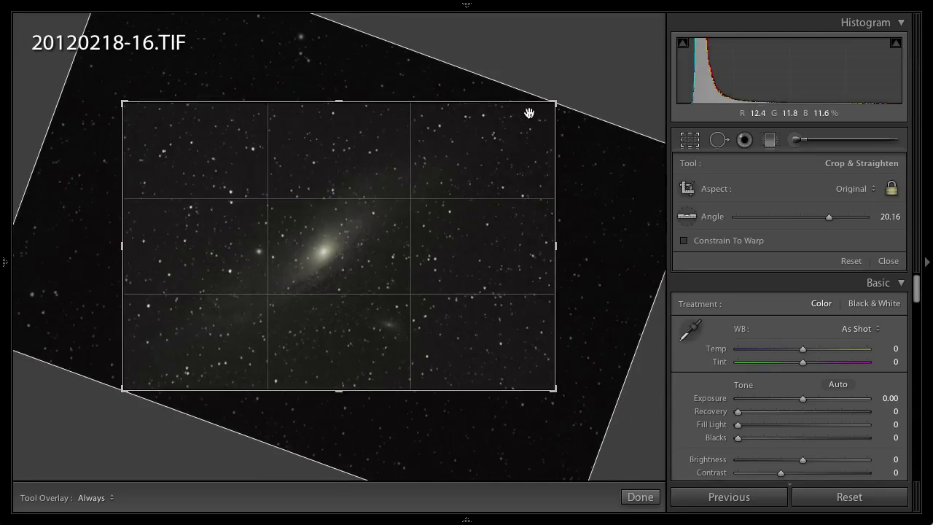
left_click_drag(555, 105, 531, 100)
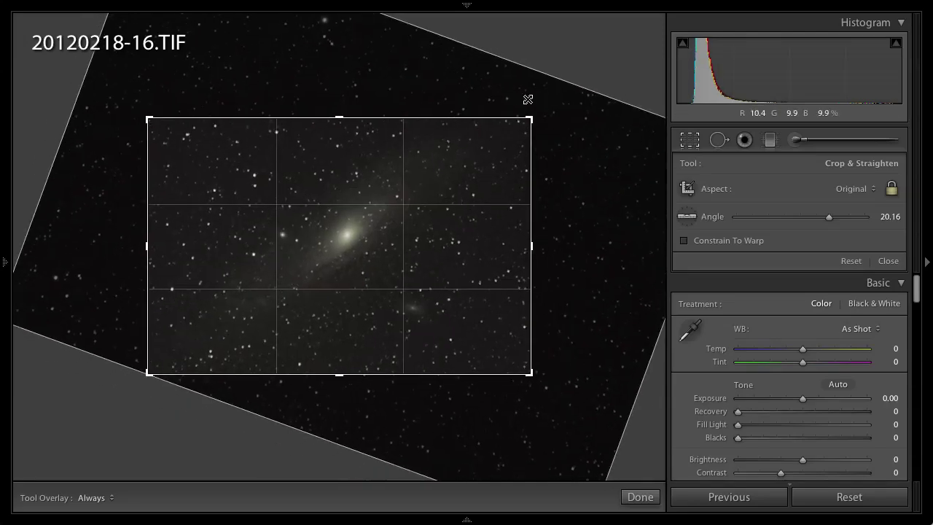
left_click_drag(475, 233, 455, 242)
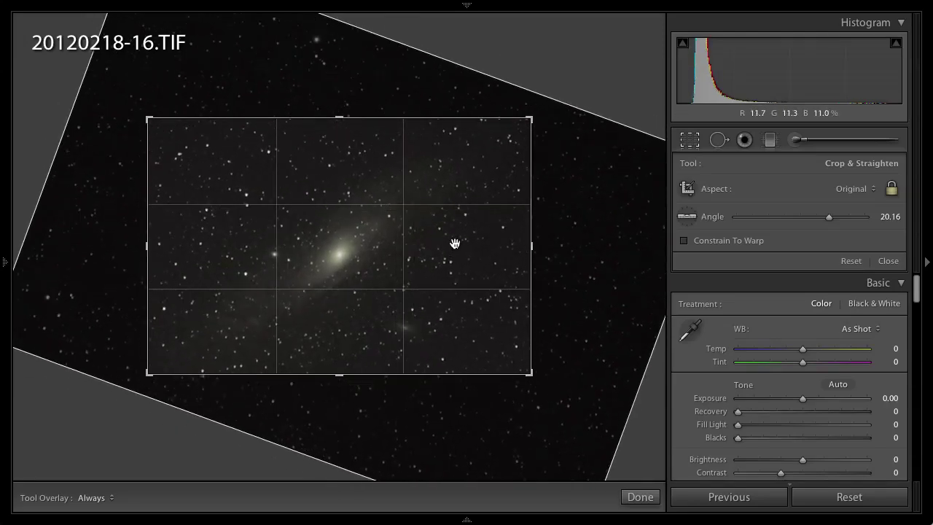
left_click_drag(548, 239, 549, 261)
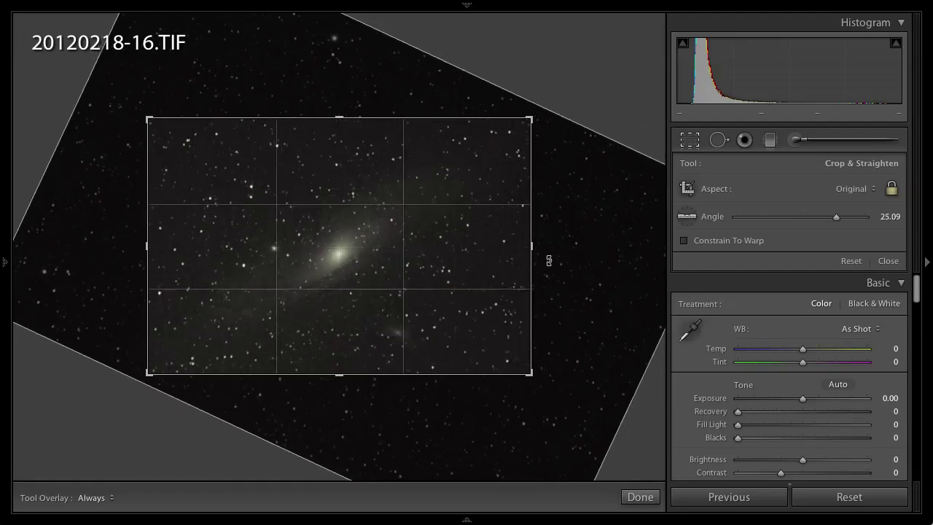
left_click_drag(530, 118, 546, 115)
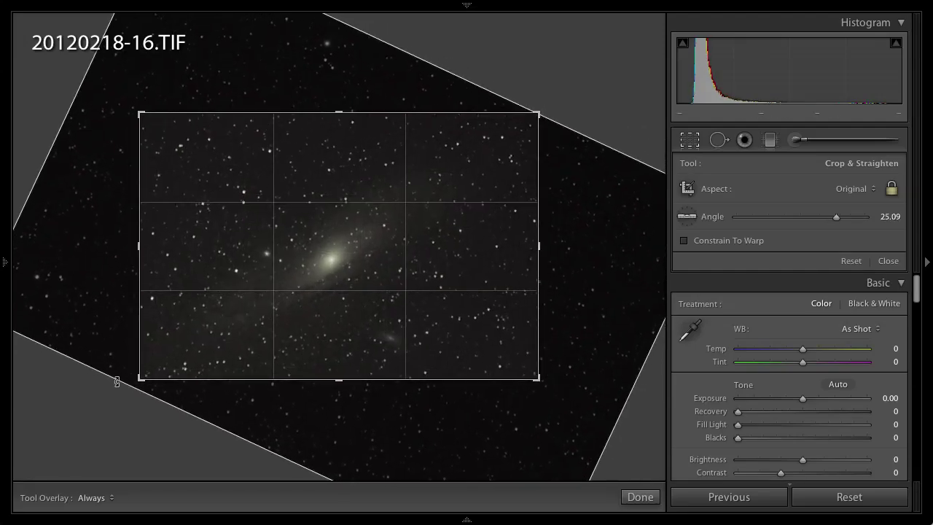
left_click_drag(138, 378, 135, 383)
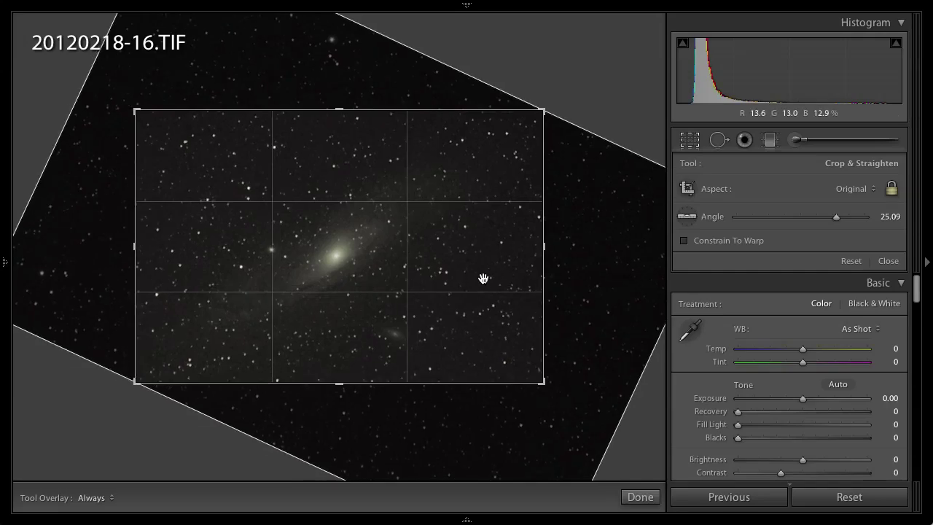
key("Return")
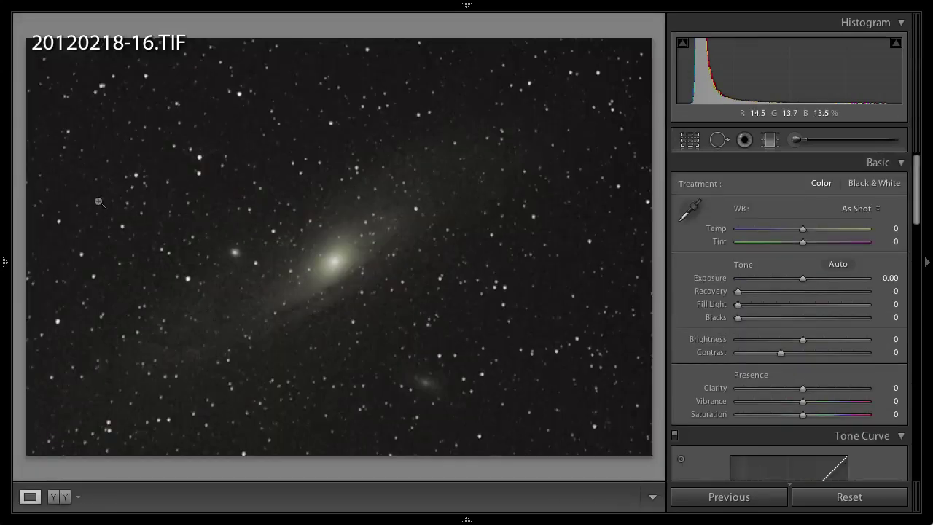
- Raise the Detail panel's Noise Reduction Luminance slider to 77
scroll(871, 303, "down", 15)
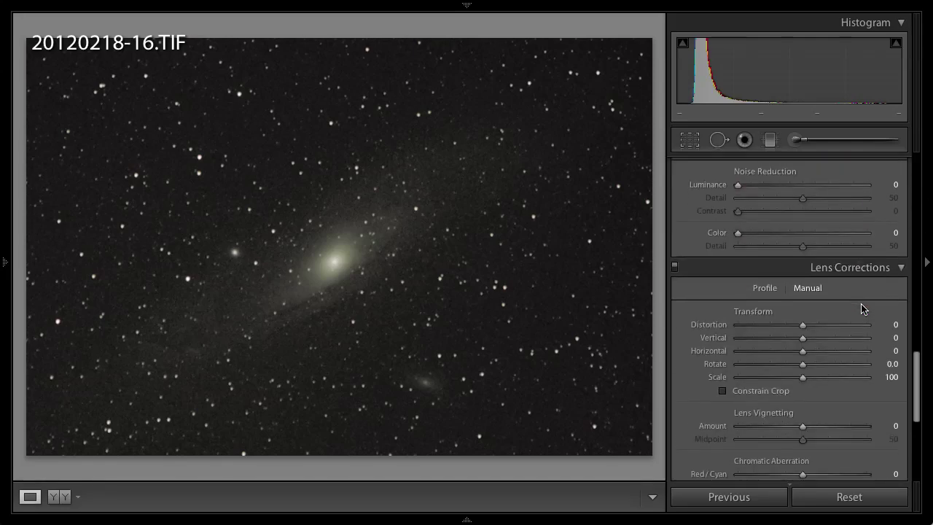
scroll(863, 308, "up", 2)
left_click_drag(753, 218, 838, 222)
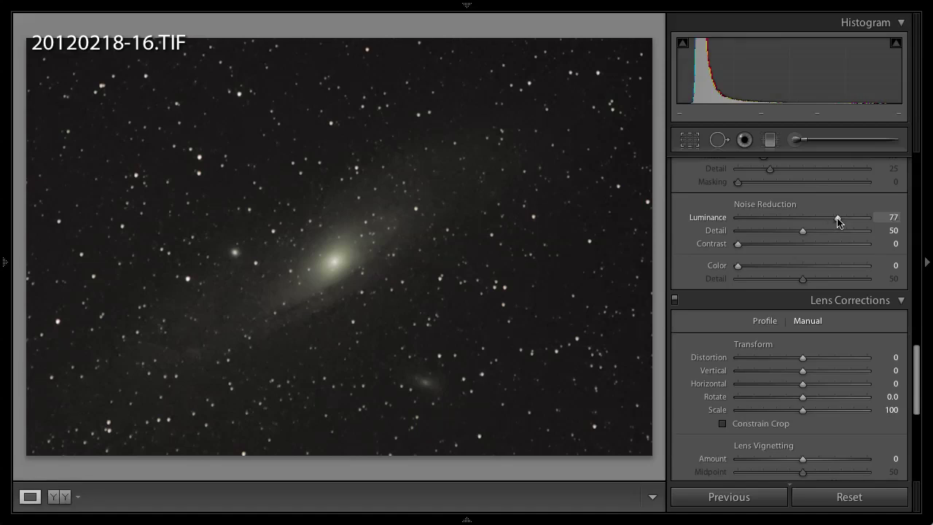
scroll(772, 221, "up", 10)
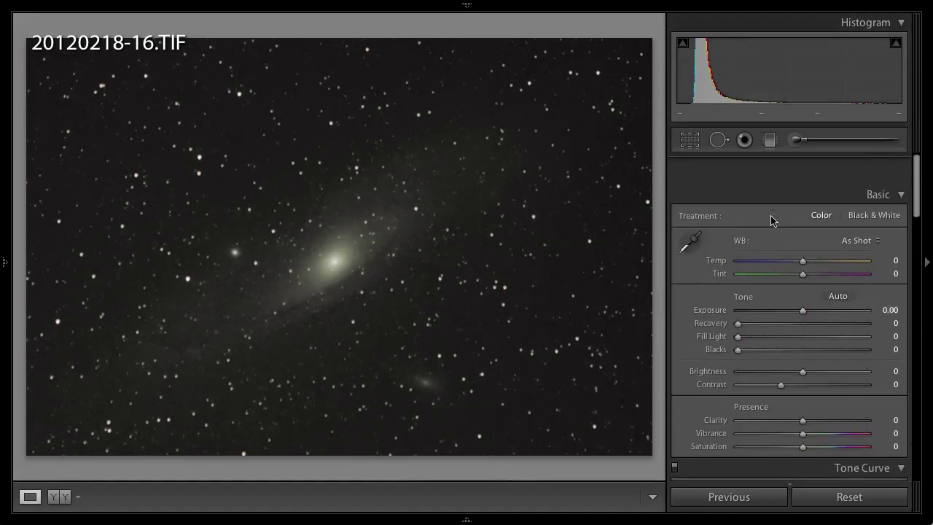
scroll(780, 233, "down", 3)
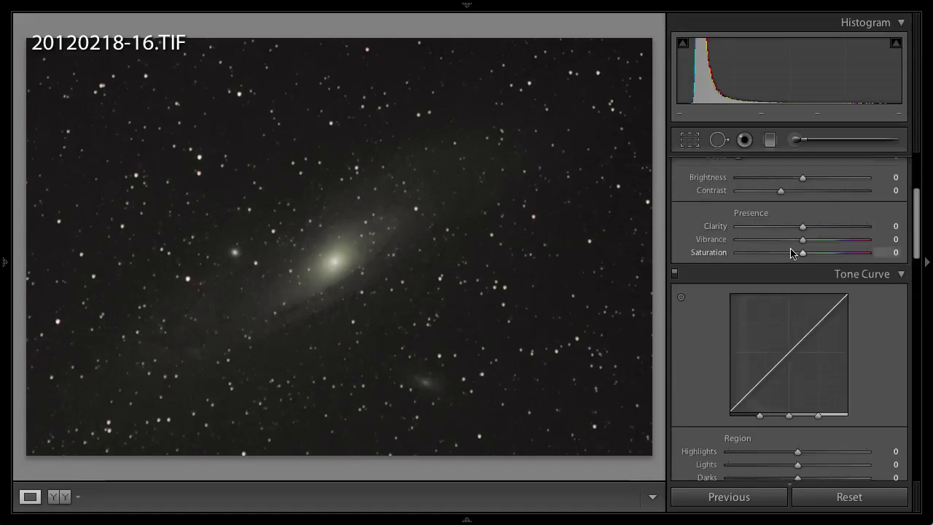
scroll(794, 240, "up", 2)
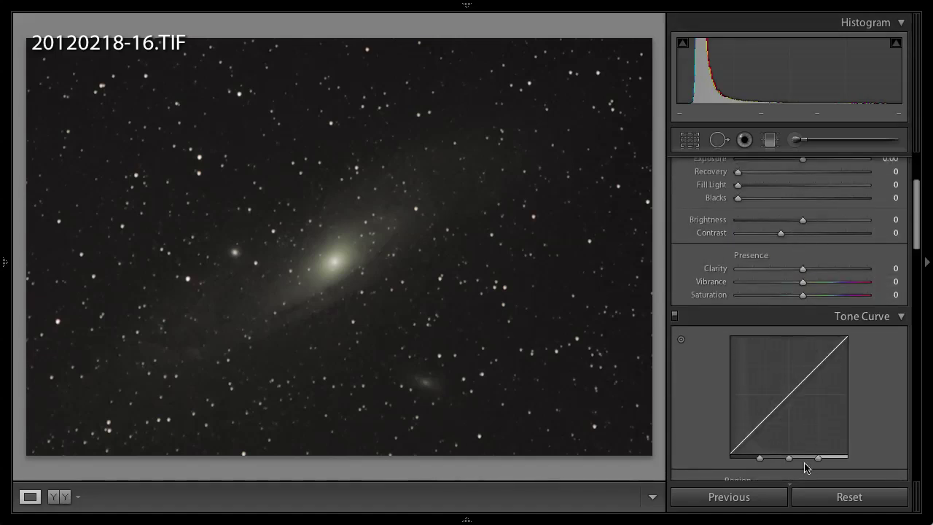
scroll(765, 211, "up", 3)
scroll(760, 203, "up", 1)
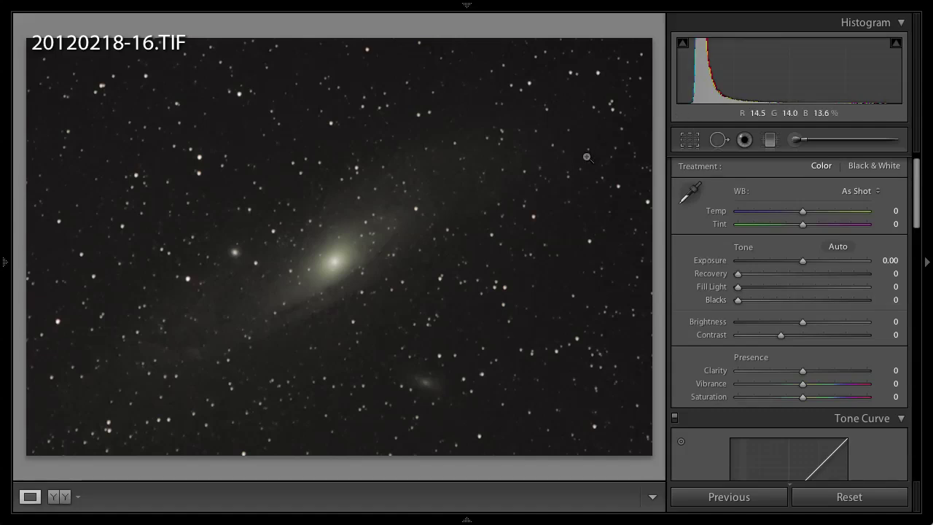
- Lift the black point slightly, raise fill light to 16, and brighten the image a little
scroll(810, 328, "down", 2)
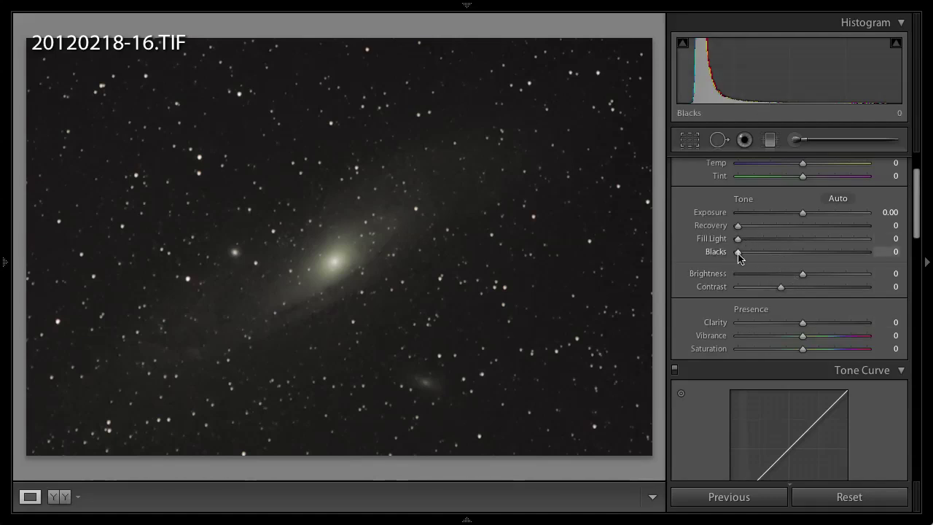
left_click_drag(738, 255, 756, 243)
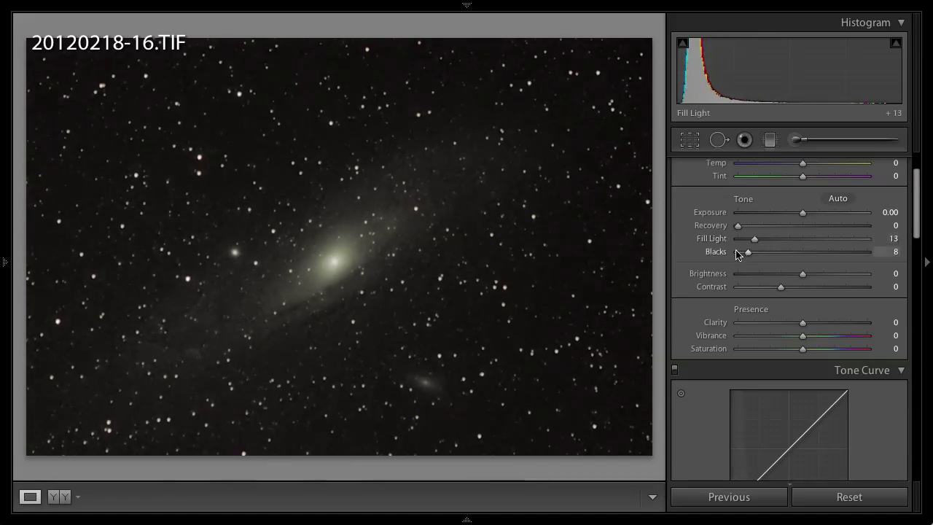
left_click_drag(751, 257, 759, 243)
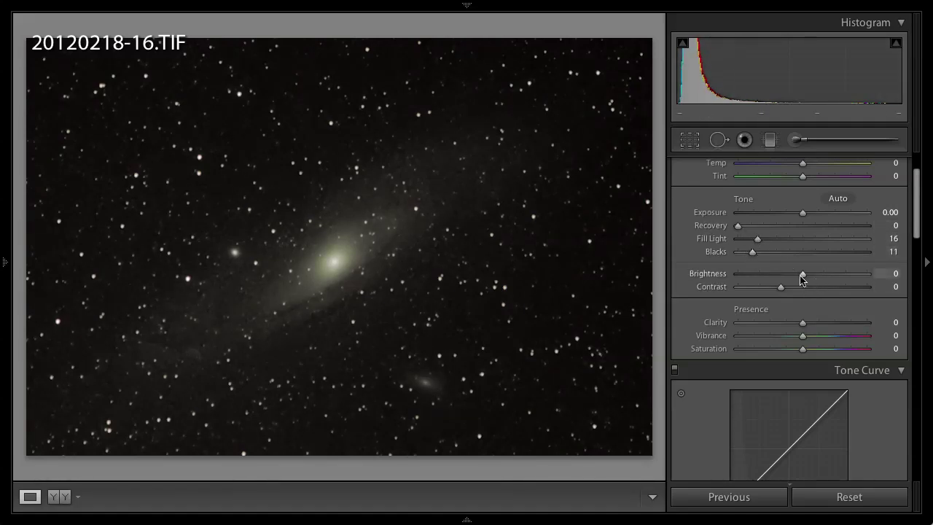
left_click_drag(804, 274, 807, 275)
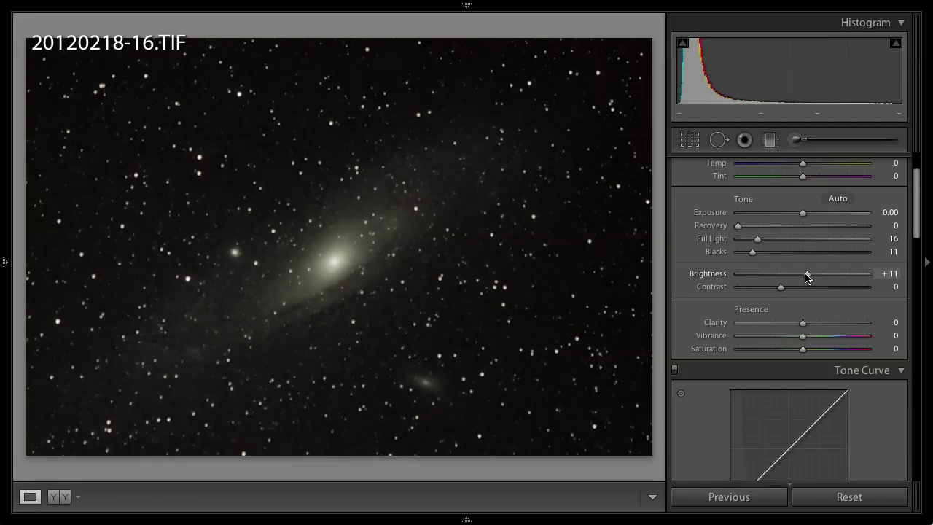
- Cool the white balance to Temp −15 and add a Tint of +6
scroll(807, 284, "up", 1)
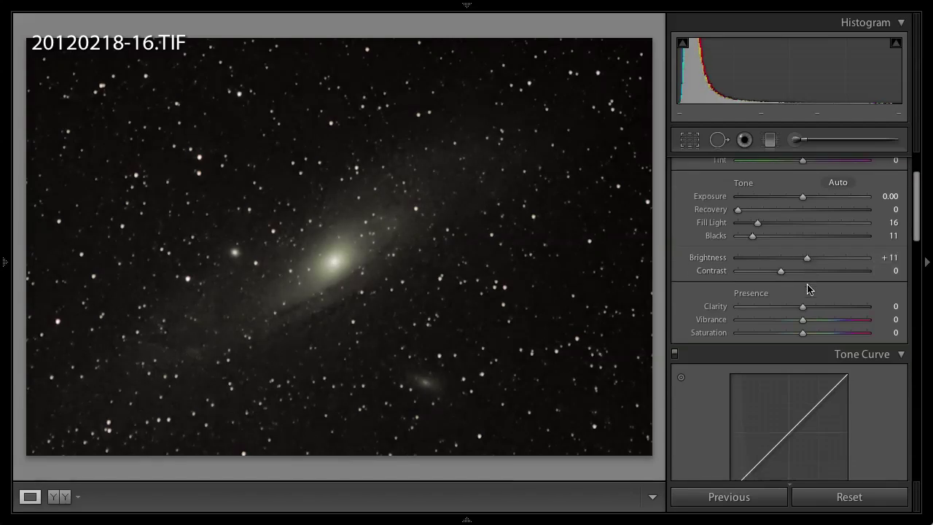
scroll(811, 240, "up", 3)
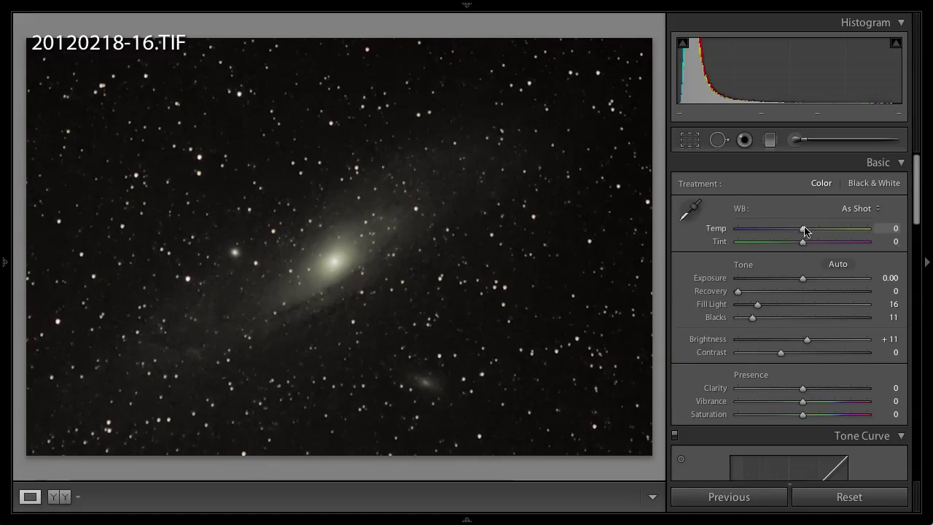
left_click_drag(803, 229, 793, 232)
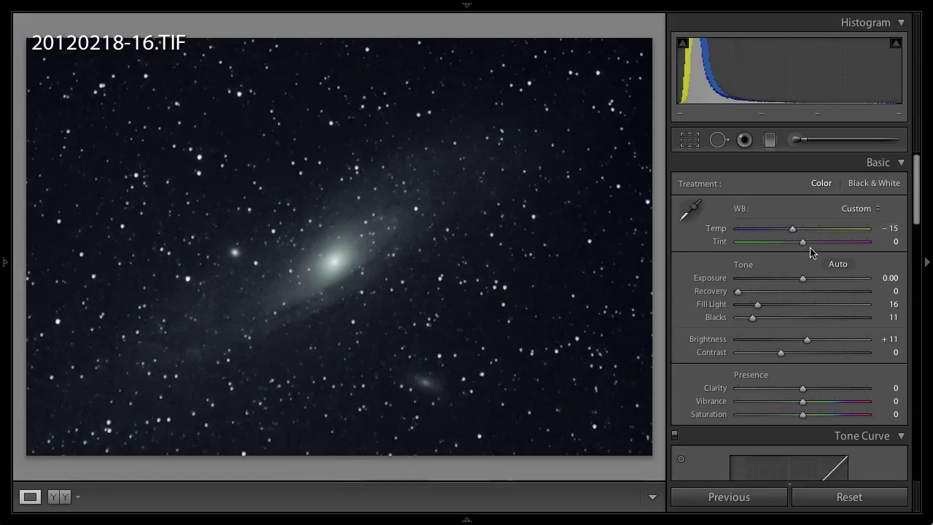
left_click_drag(803, 247, 807, 247)
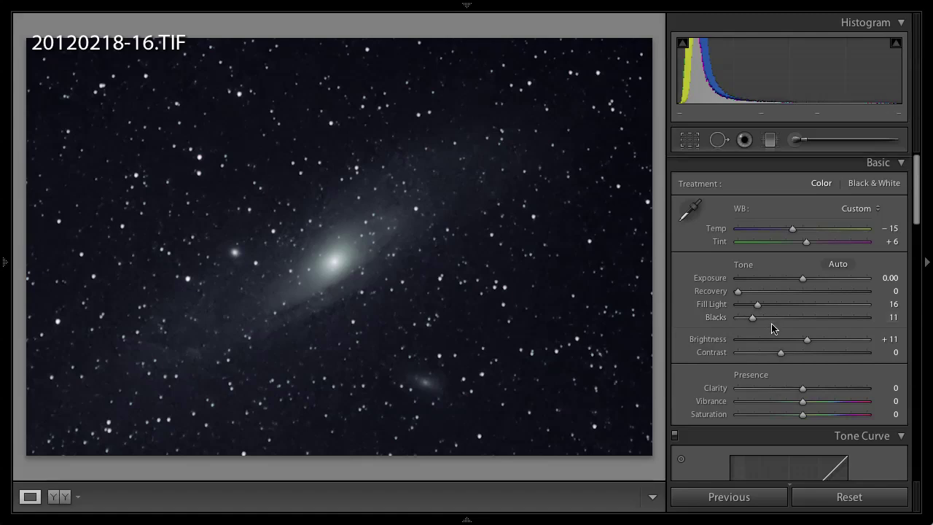
scroll(773, 329, "down", 10)
scroll(772, 329, "up", 4)
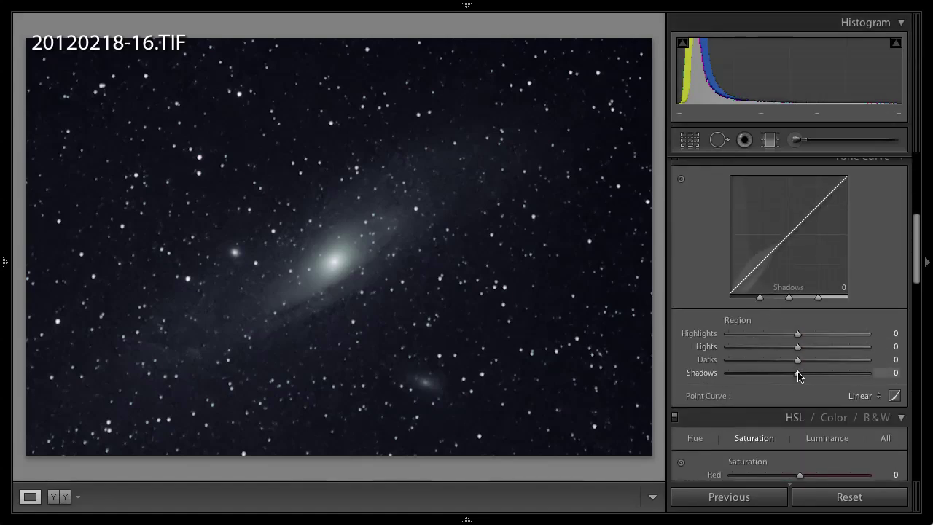
- Darken the tone-curve Shadows to −36 and set luminance noise reduction to 37
left_click_drag(761, 299, 755, 299)
left_click_drag(795, 373, 773, 373)
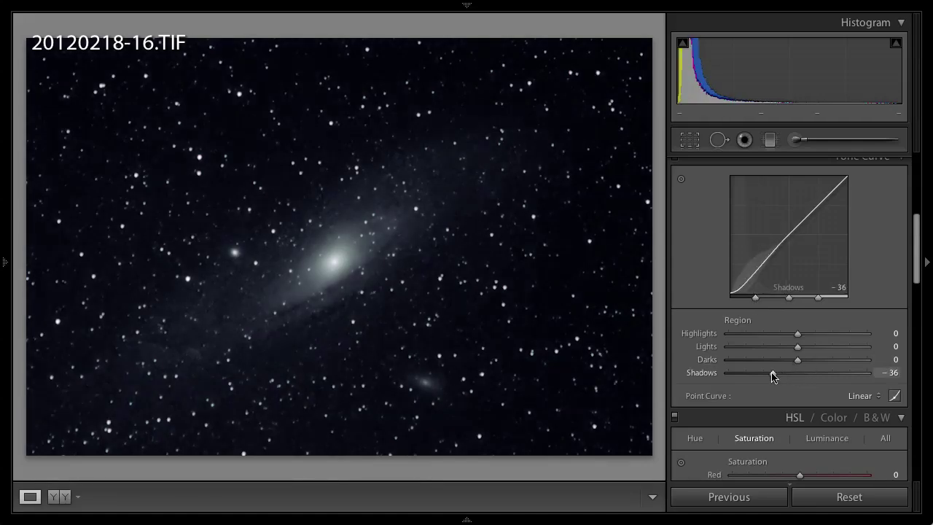
scroll(813, 325, "down", 3)
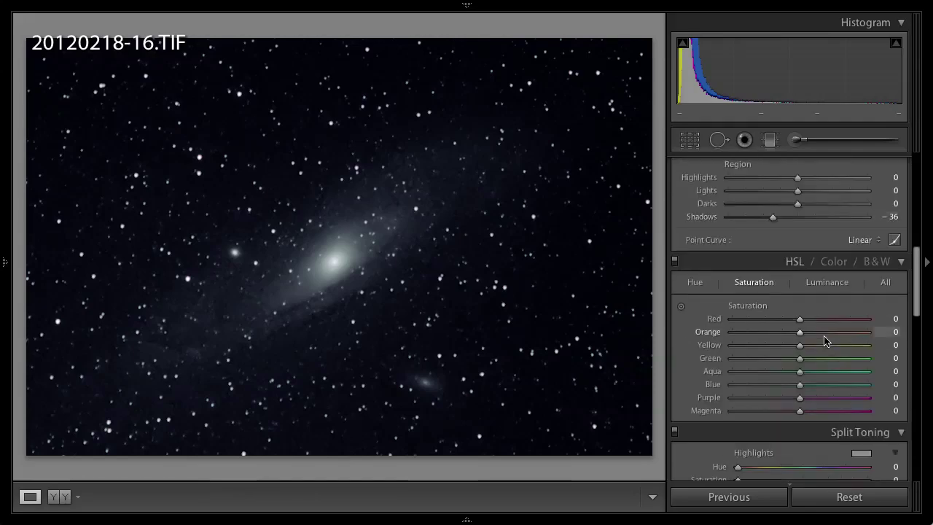
scroll(825, 340, "down", 8)
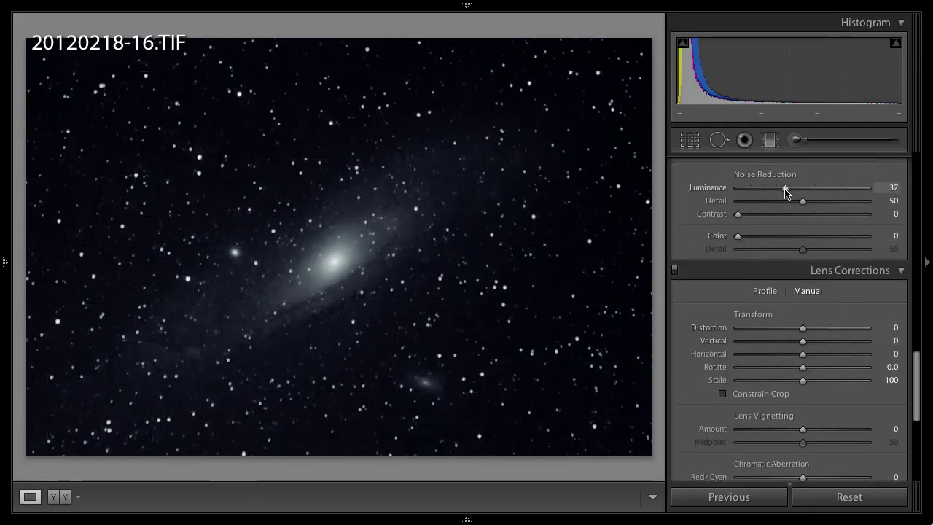
mouse_move(786, 191)
left_mouse_down()
mouse_move(833, 189)
mouse_move(793, 191)
mouse_move(814, 192)
mouse_move(802, 191)
left_mouse_up()
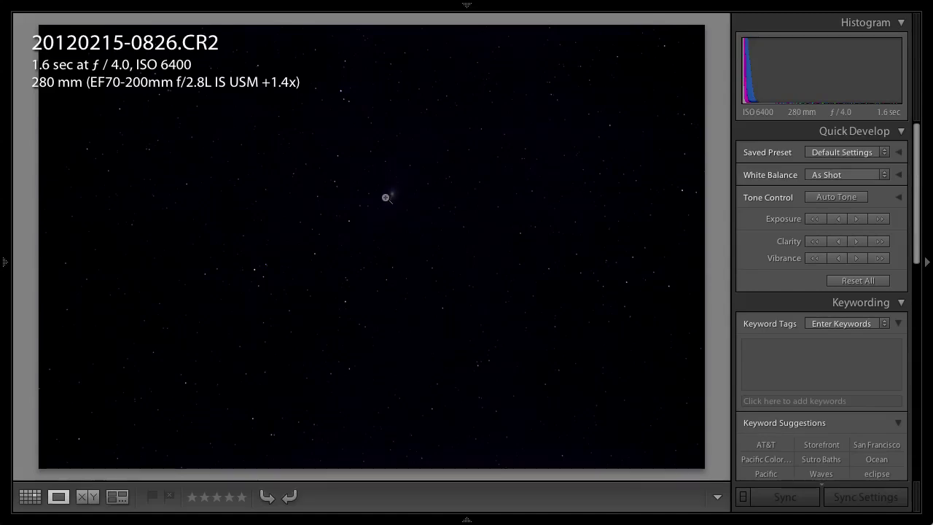
- Crop the CR2 frame tightly around the faint galaxy and rotate it to 27.43°
key("r")
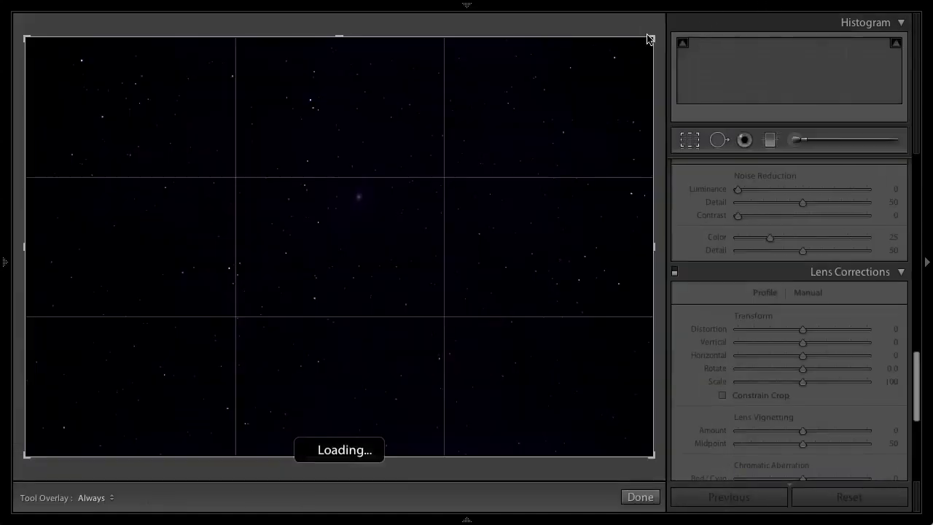
left_click_drag(652, 39, 422, 194)
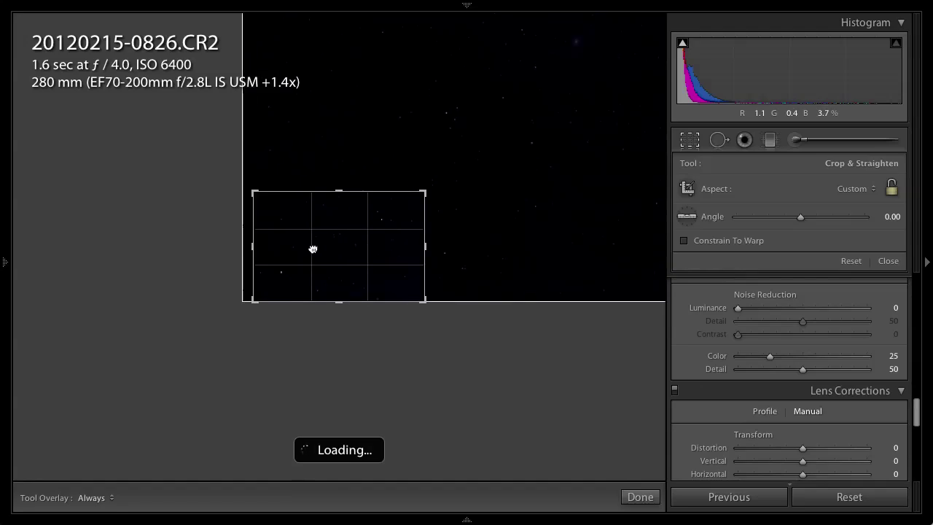
left_click_drag(333, 254, 316, 267)
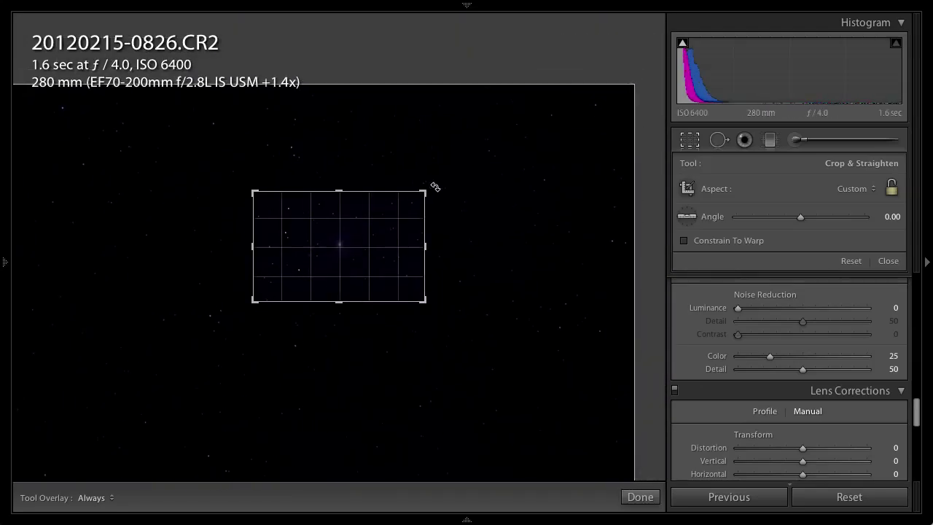
left_click_drag(436, 188, 465, 176)
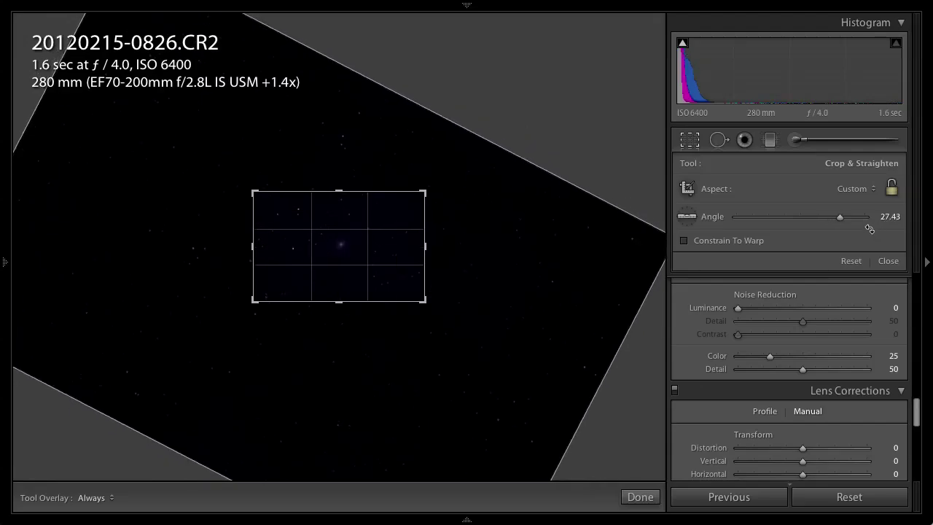
key("Return")
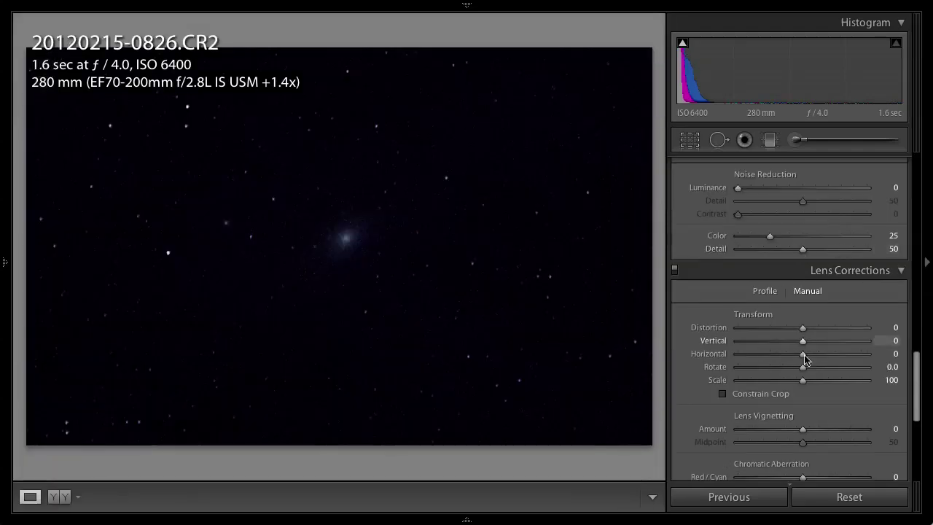
- Brighten the cropped CR2 frame in the Basic panel: Brightness +127, Fill Light 8
scroll(794, 187, "up", 10)
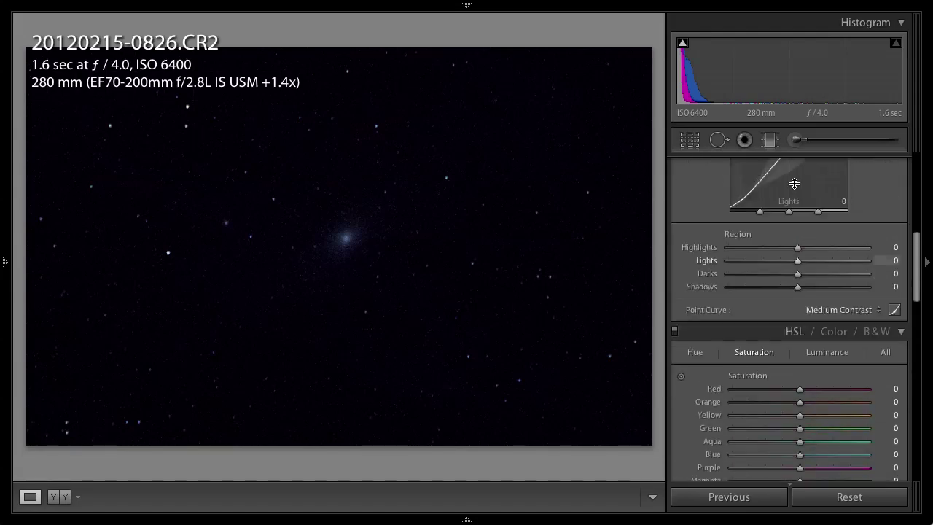
scroll(794, 184, "up", 5)
scroll(783, 235, "down", 4)
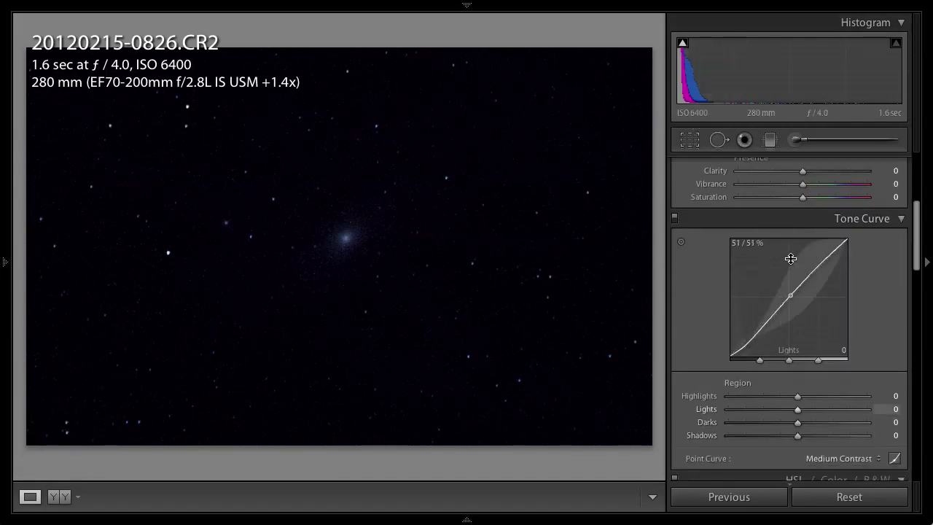
scroll(791, 287, "up", 3)
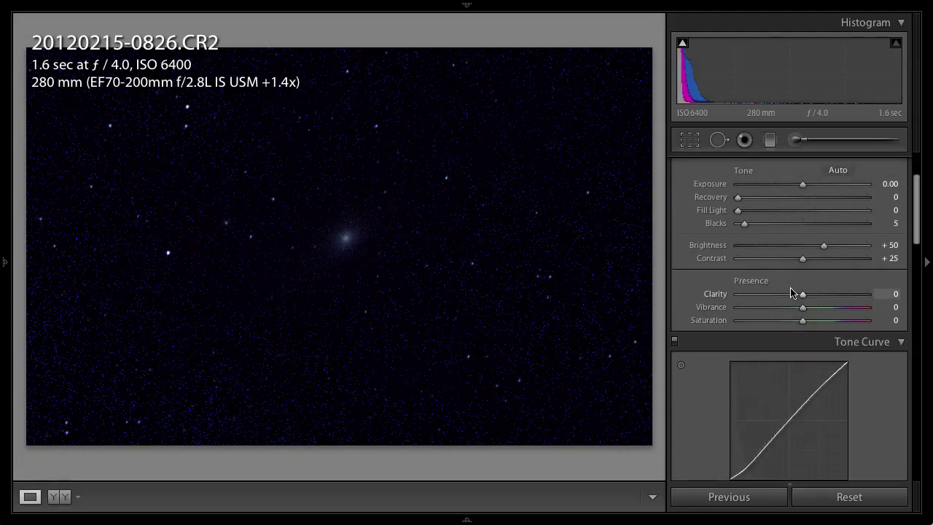
left_click_drag(823, 247, 854, 247)
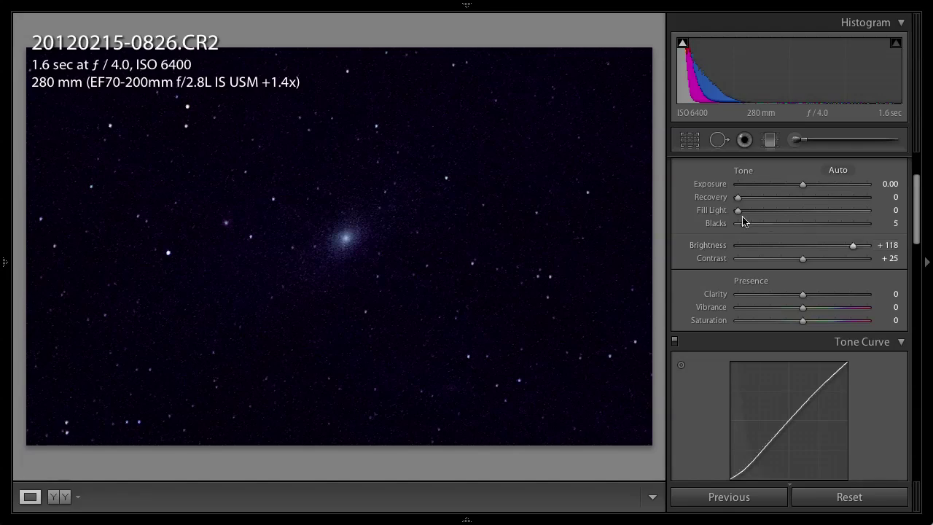
left_click_drag(738, 211, 750, 213)
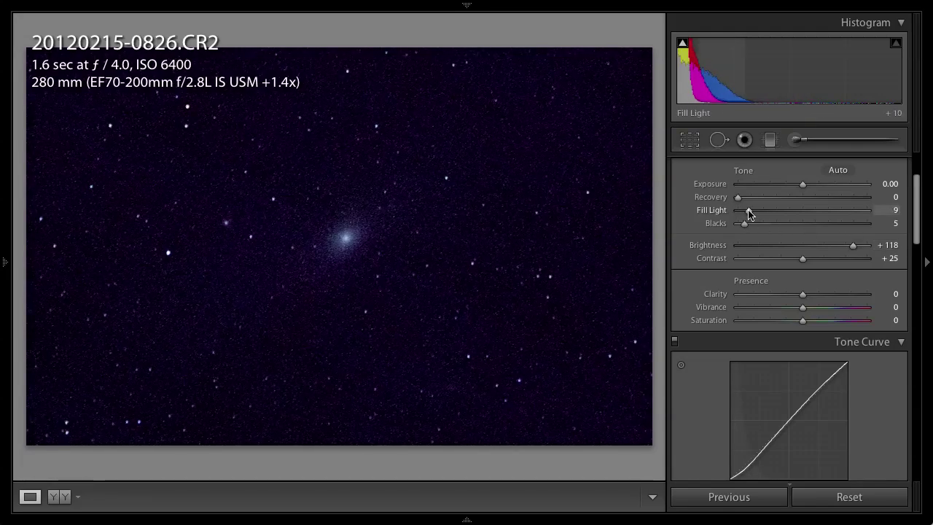
left_click_drag(852, 246, 857, 249)
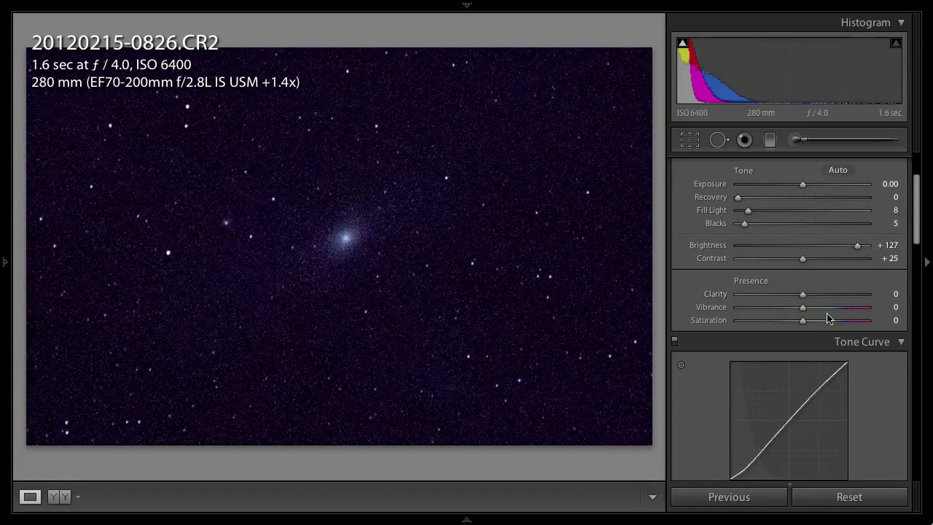
scroll(824, 350, "down", 15)
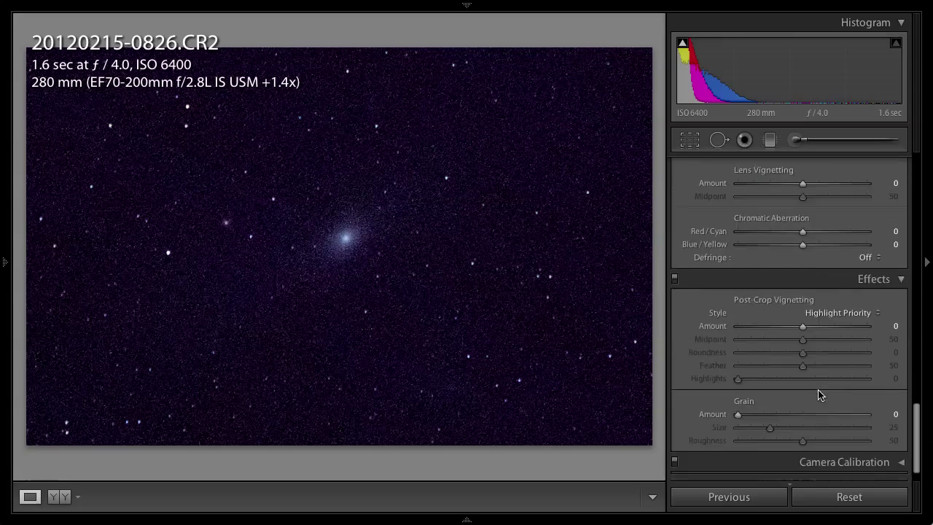
- Set luminance noise reduction on the RAW frame to 81
scroll(820, 395, "down", 1)
scroll(820, 394, "up", 8)
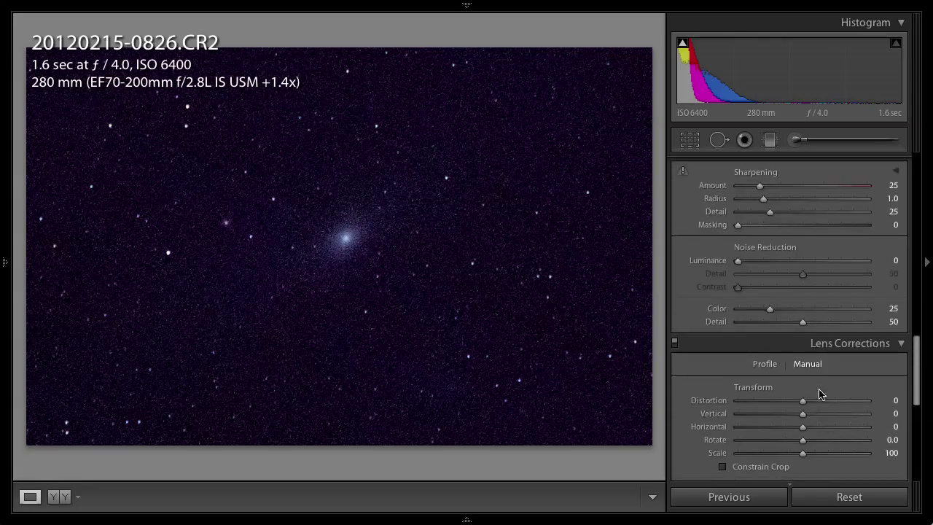
scroll(820, 394, "down", 2)
left_click(843, 178)
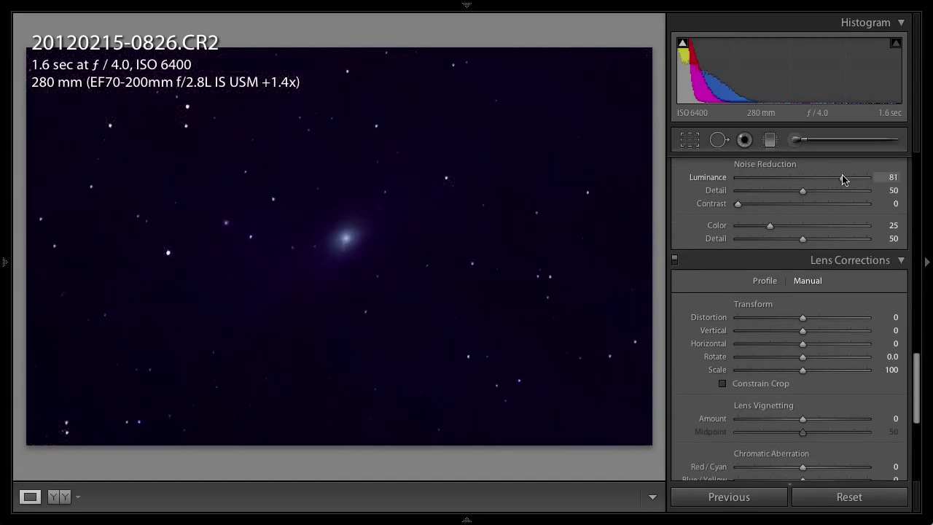
- Raise Brightness to +150 and Fill Light to 44 to brighten the purple sky
scroll(794, 164, "up", 12)
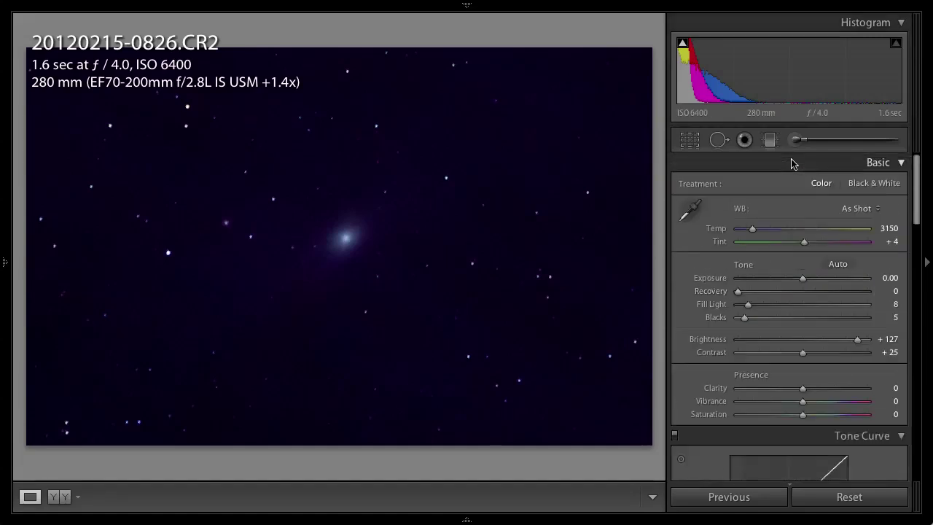
left_click(760, 306)
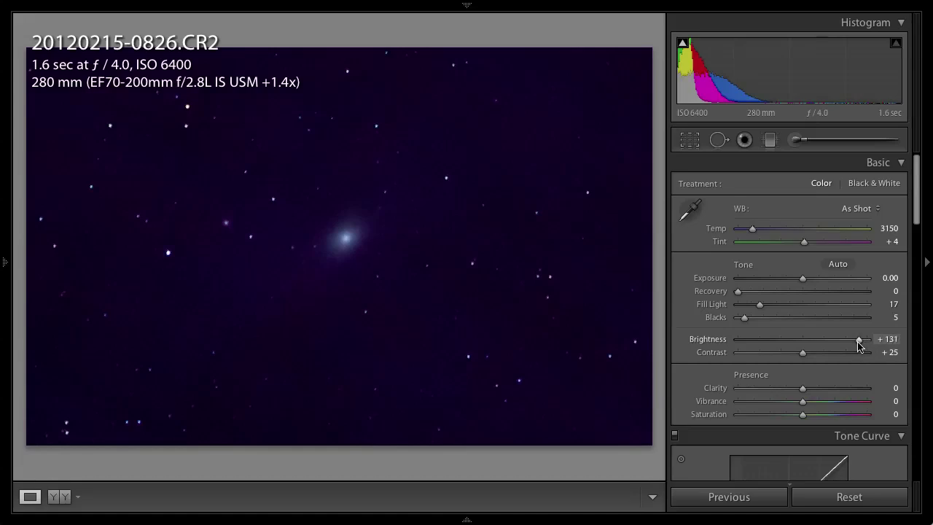
left_click_drag(860, 346, 866, 345)
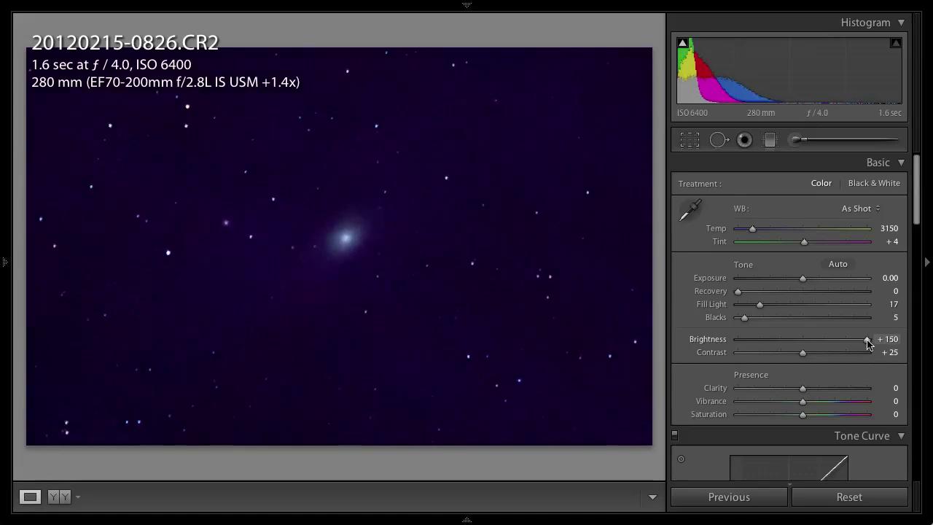
left_click_drag(792, 305, 795, 307)
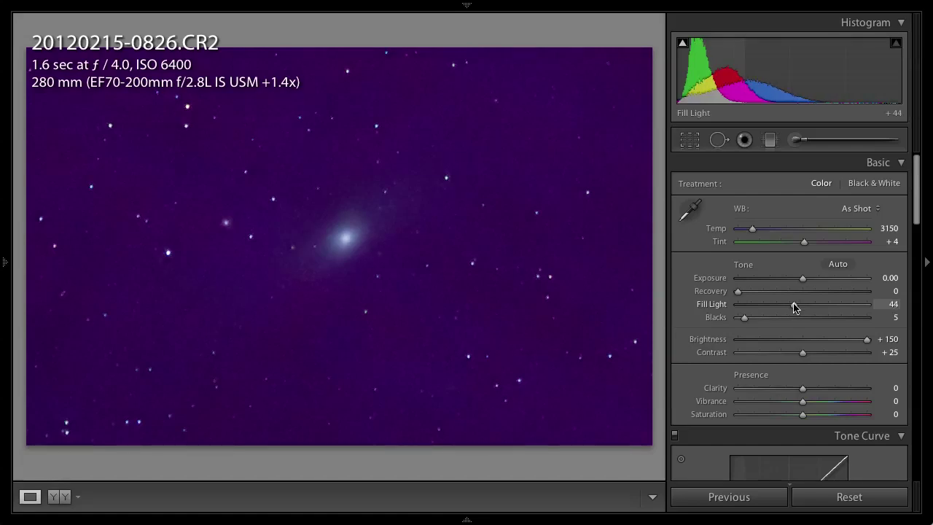